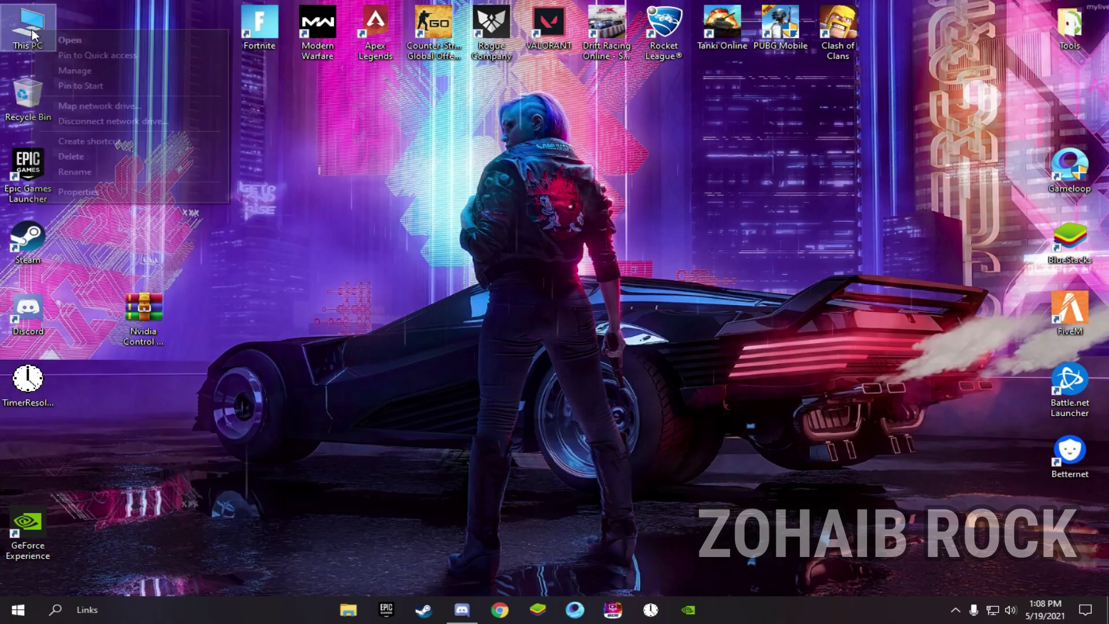
Open Device Manager within Computer Management and expand the display adapters
left_click(76, 71)
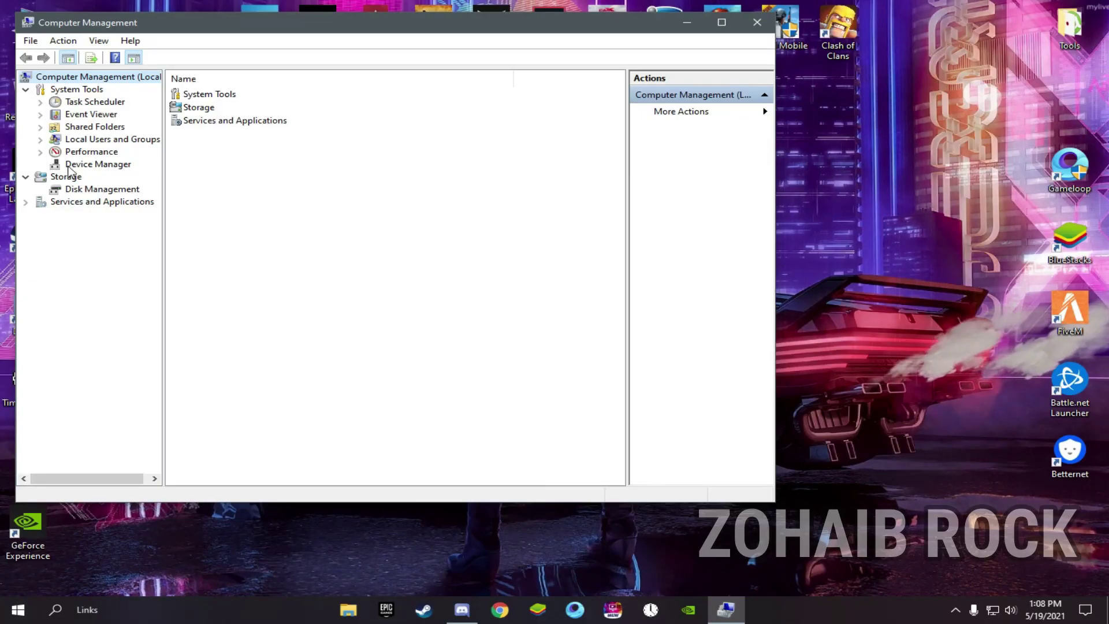
left_click(69, 164)
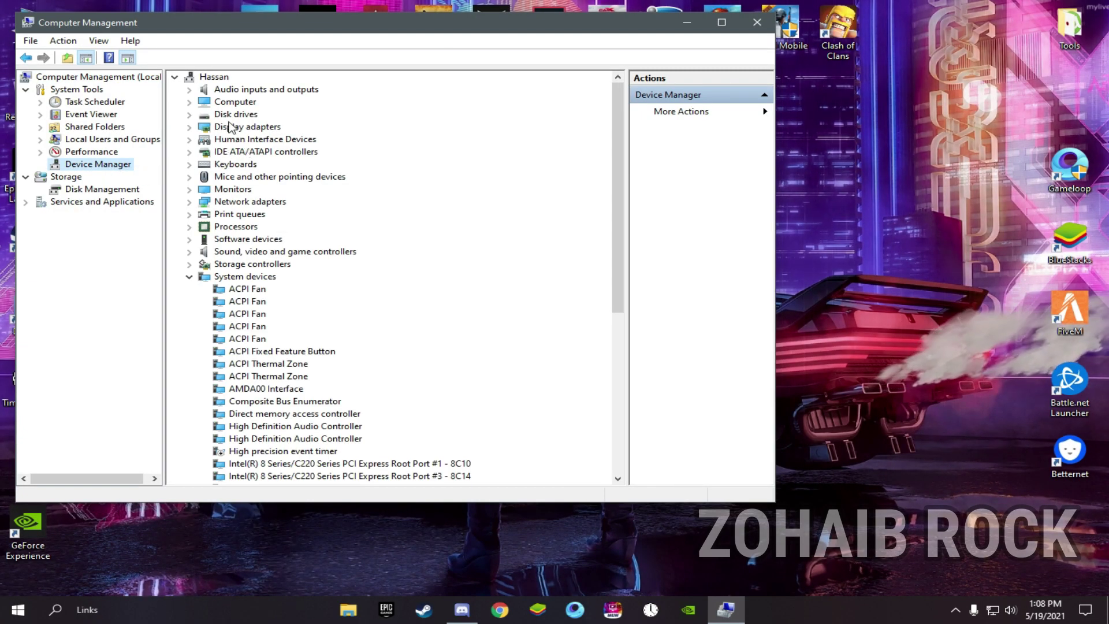
left_click(234, 129)
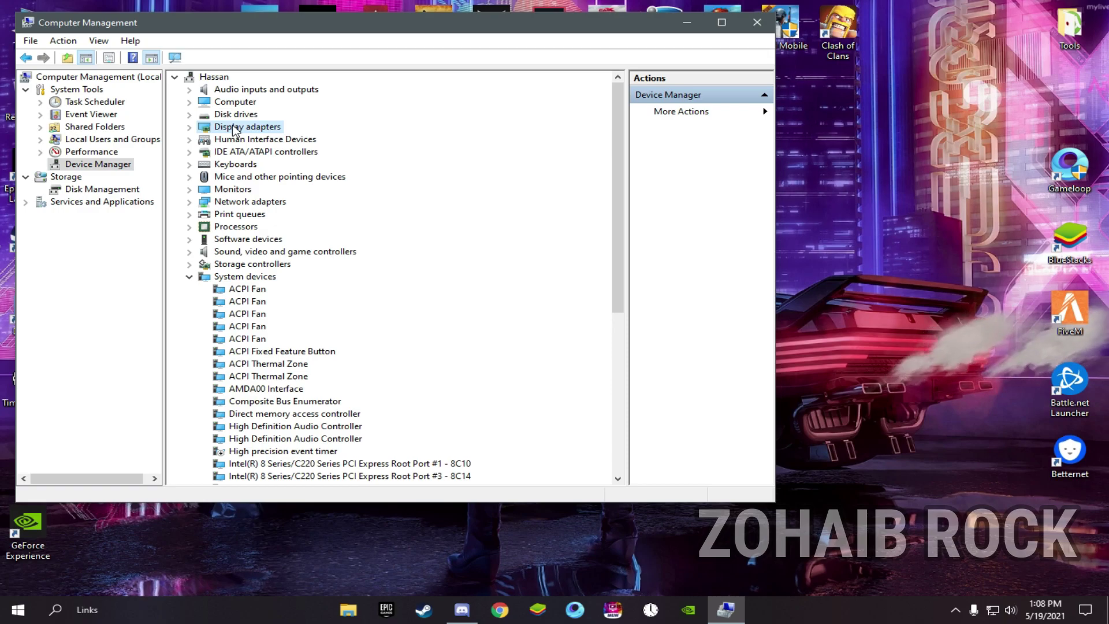
double_click(234, 127)
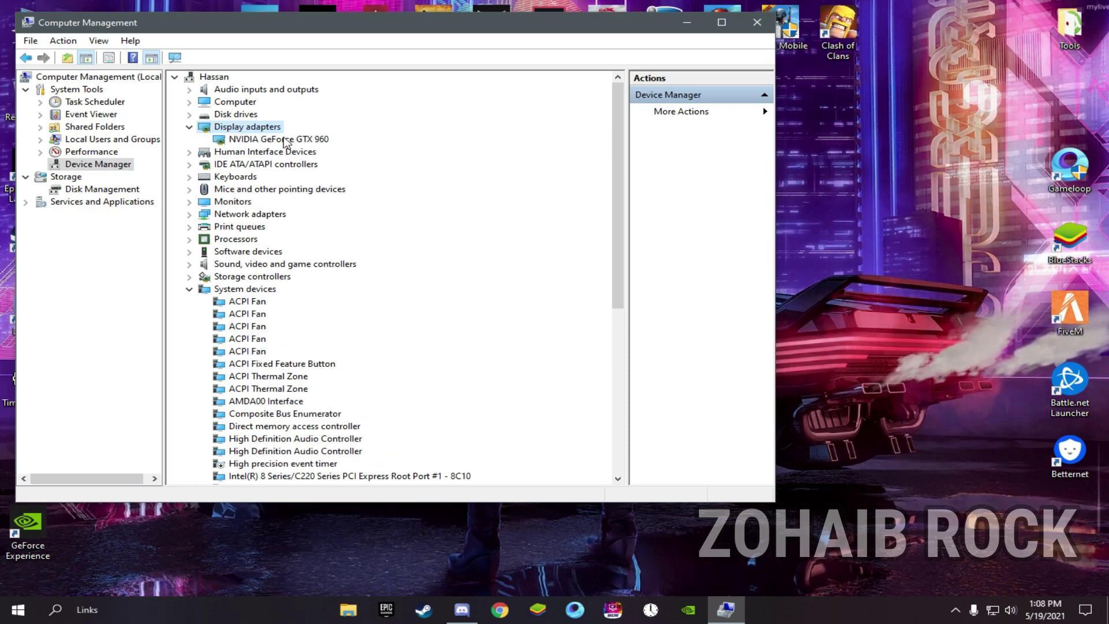
Run an automatic driver update search for the NVIDIA GeForce GTX 960, then close Computer Management
left_click(273, 142)
right_click(273, 141)
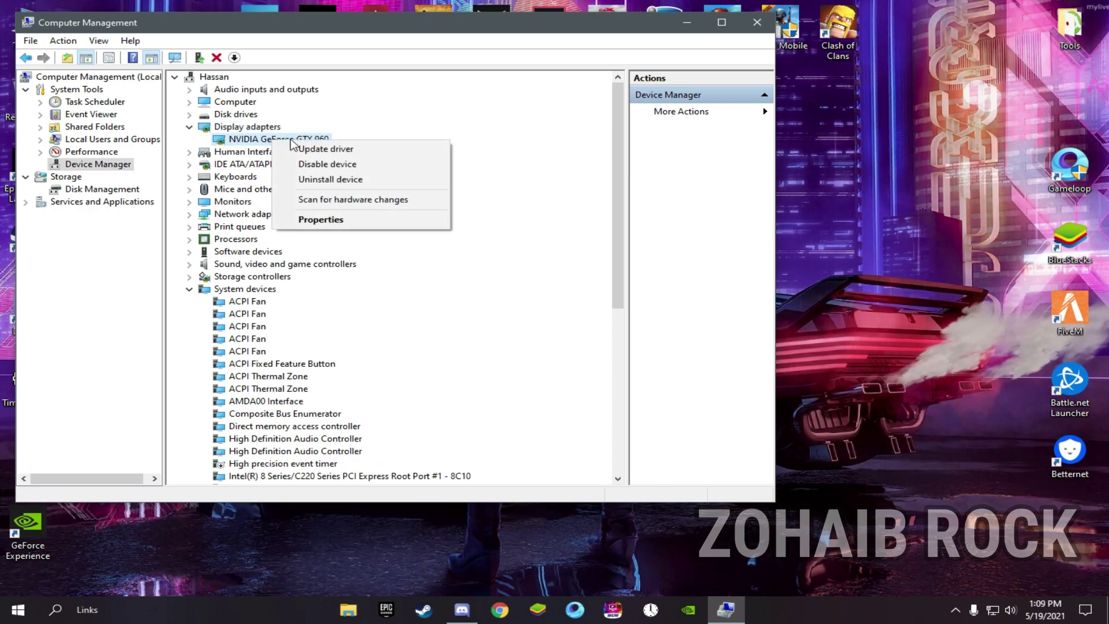
left_click(315, 152)
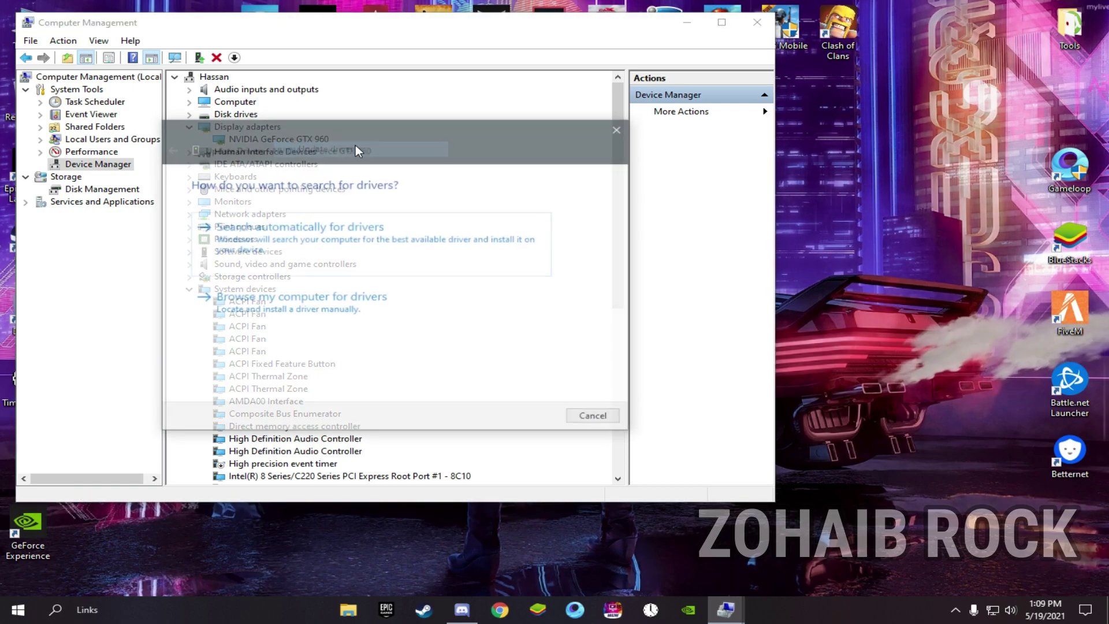
left_click(326, 238)
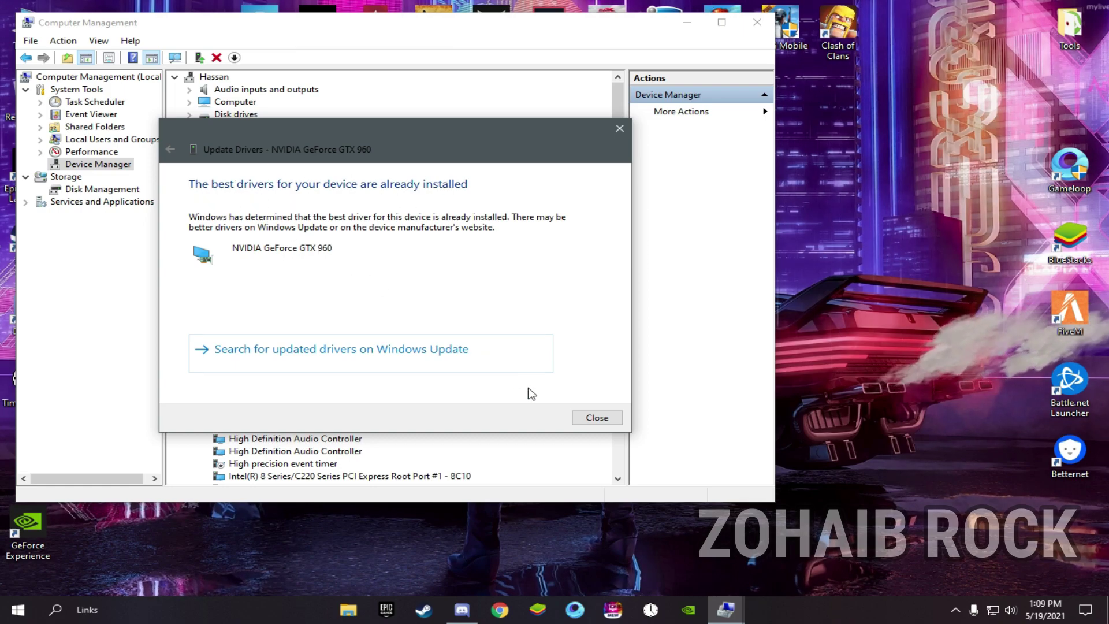
left_click(608, 423)
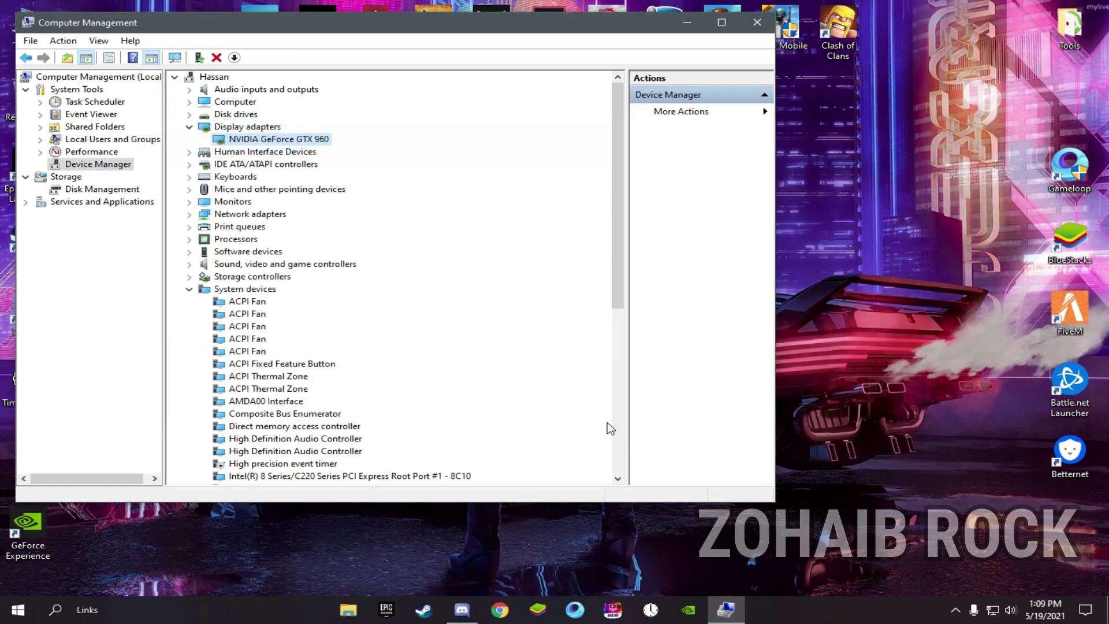
left_click(757, 23)
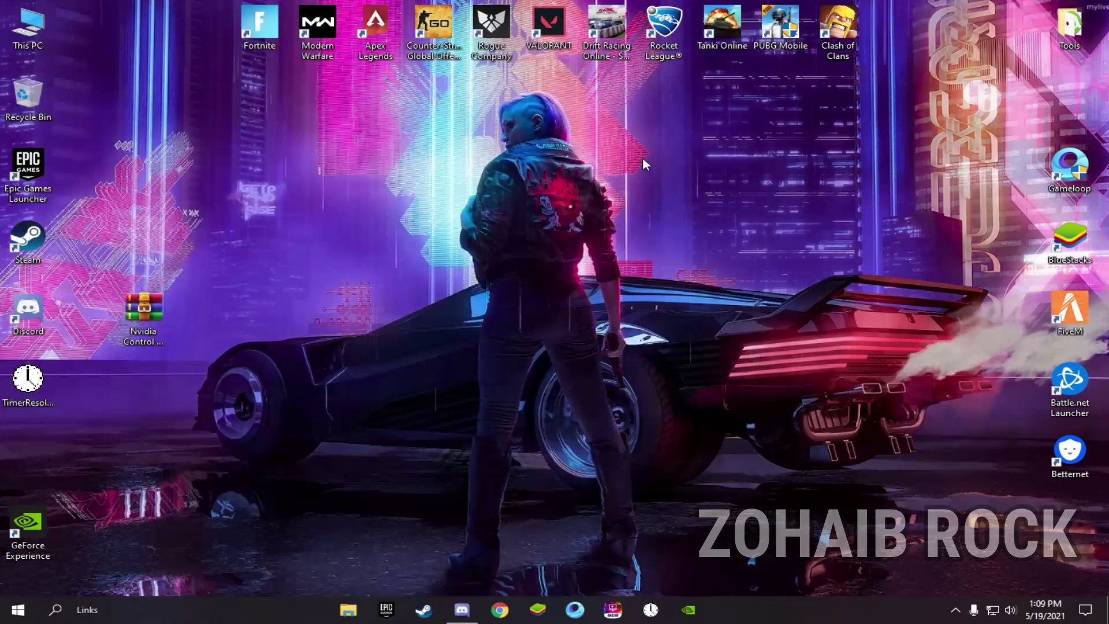
In the Windows system settings, switch off notifications from apps and other senders
left_click(19, 611)
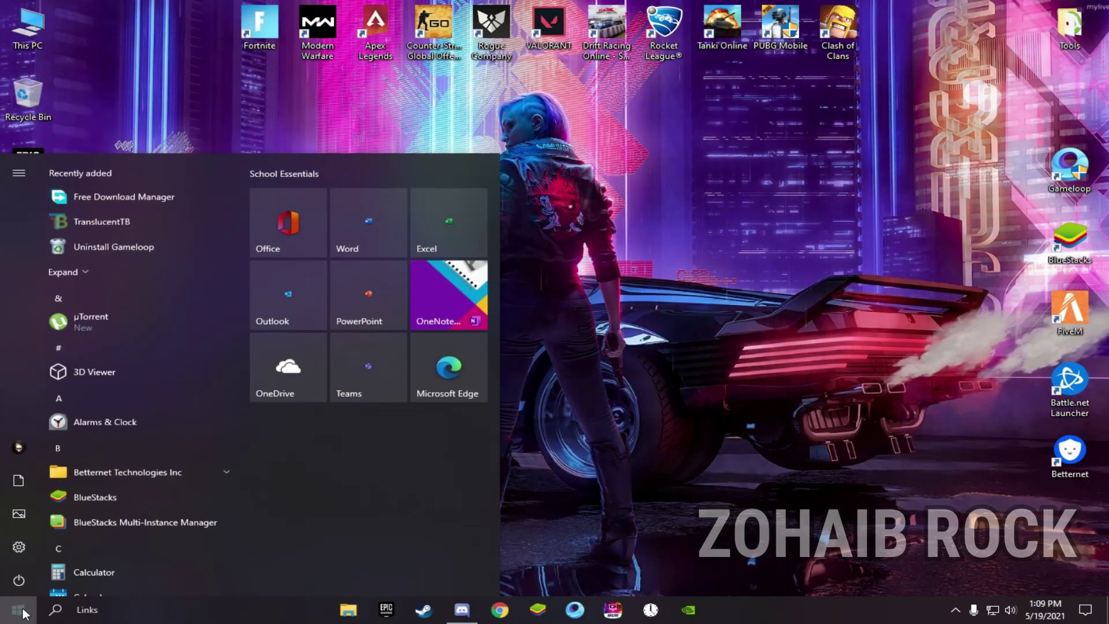
mouse_move(16, 552)
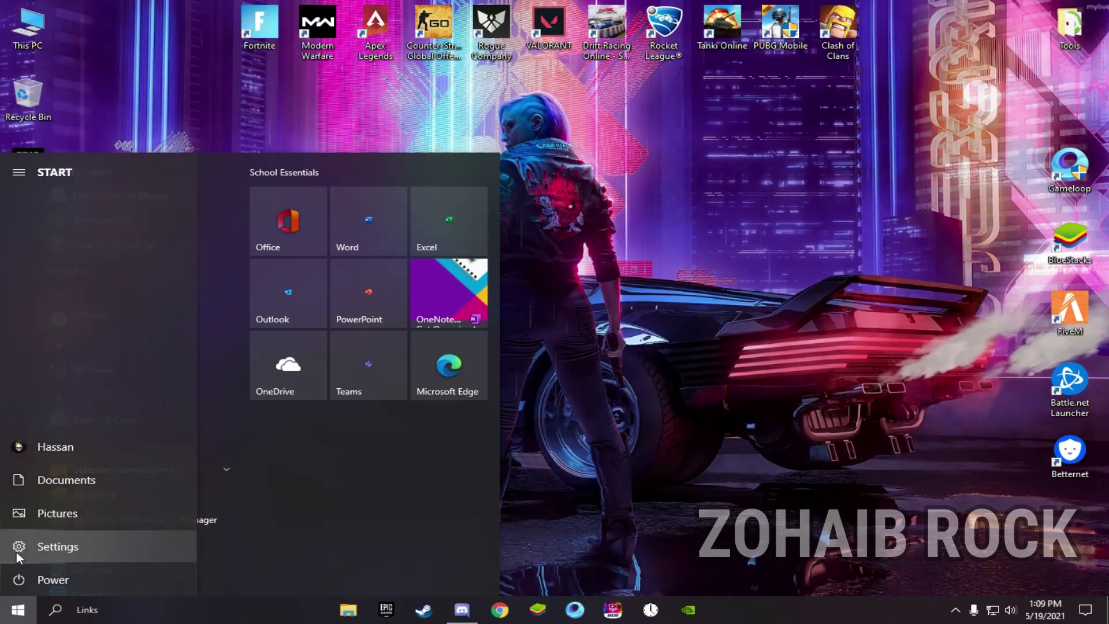
left_click(59, 549)
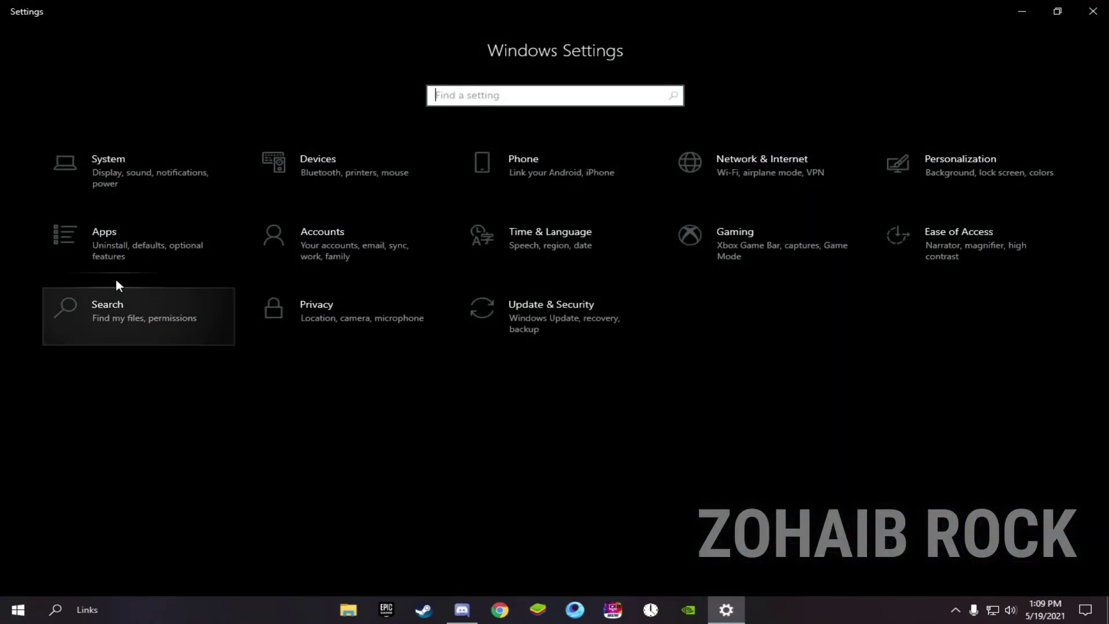
left_click(99, 175)
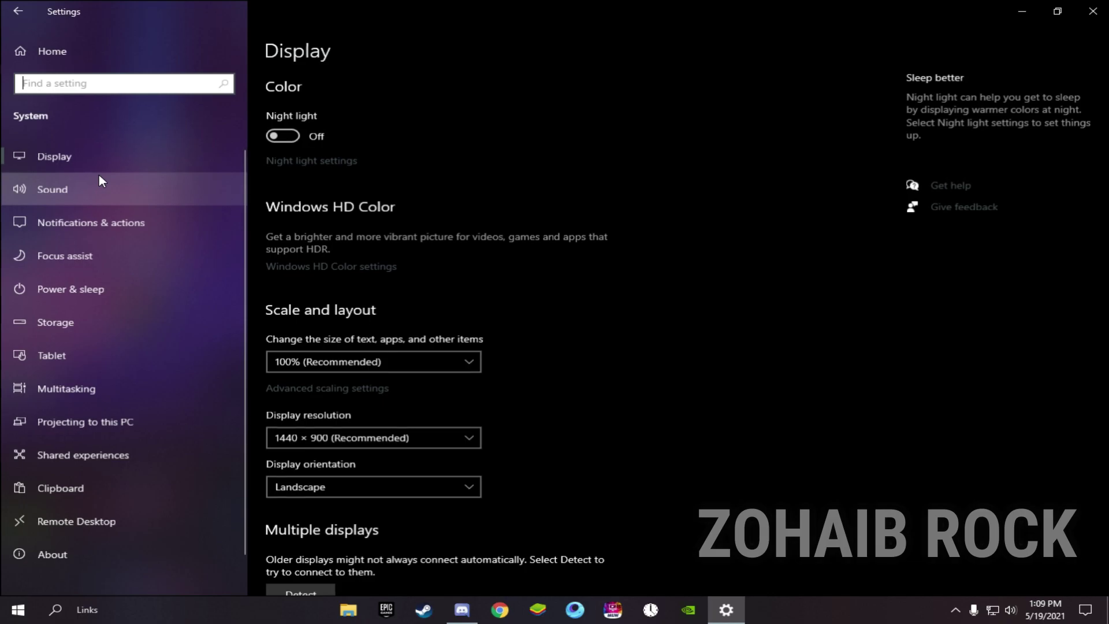
left_click(67, 219)
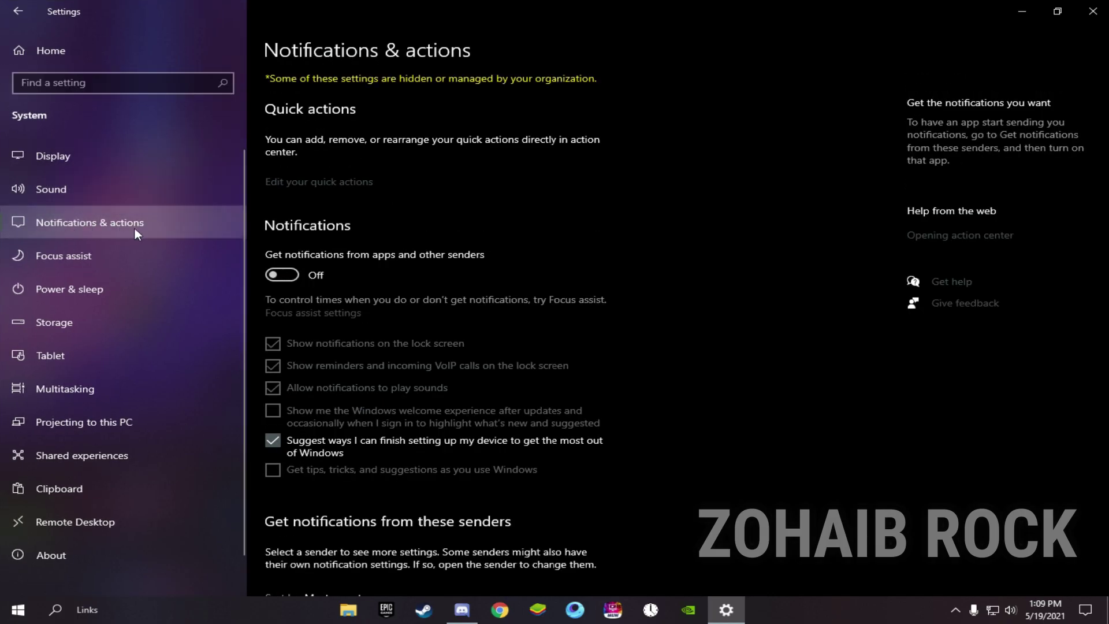
left_click(288, 277)
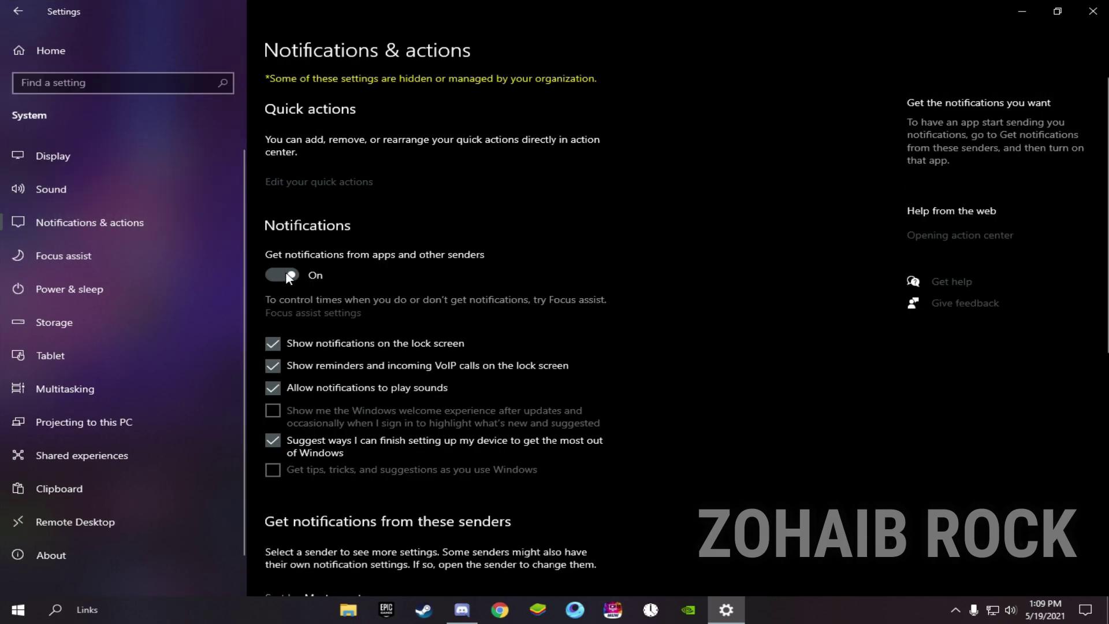
left_click(289, 277)
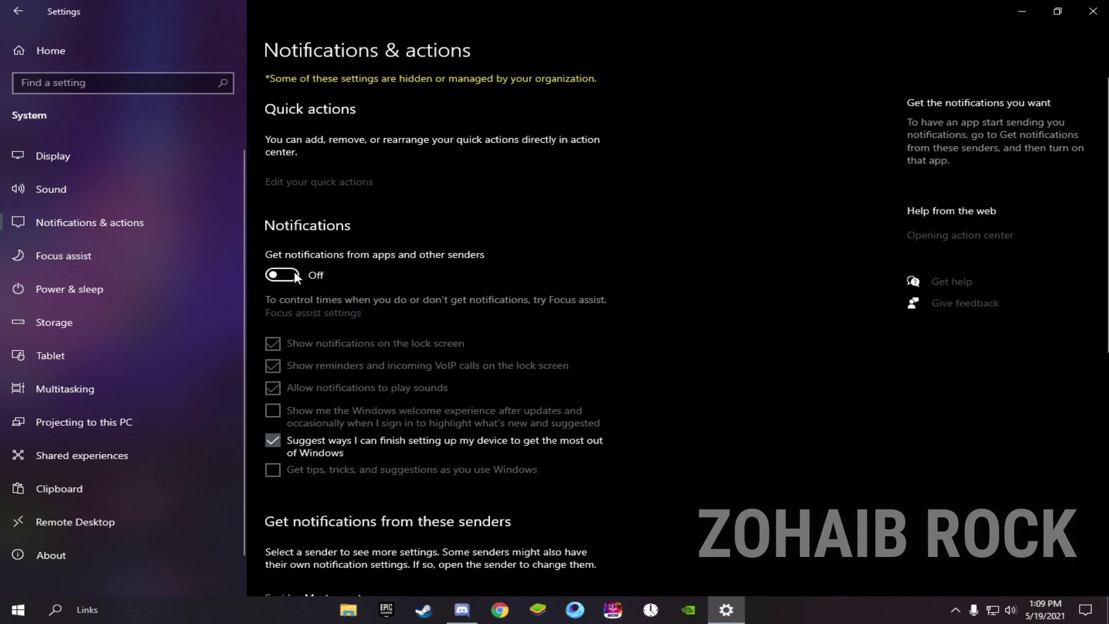
Check the screen and sleep timeouts under Power & sleep and review the Storage settings
left_click(128, 296)
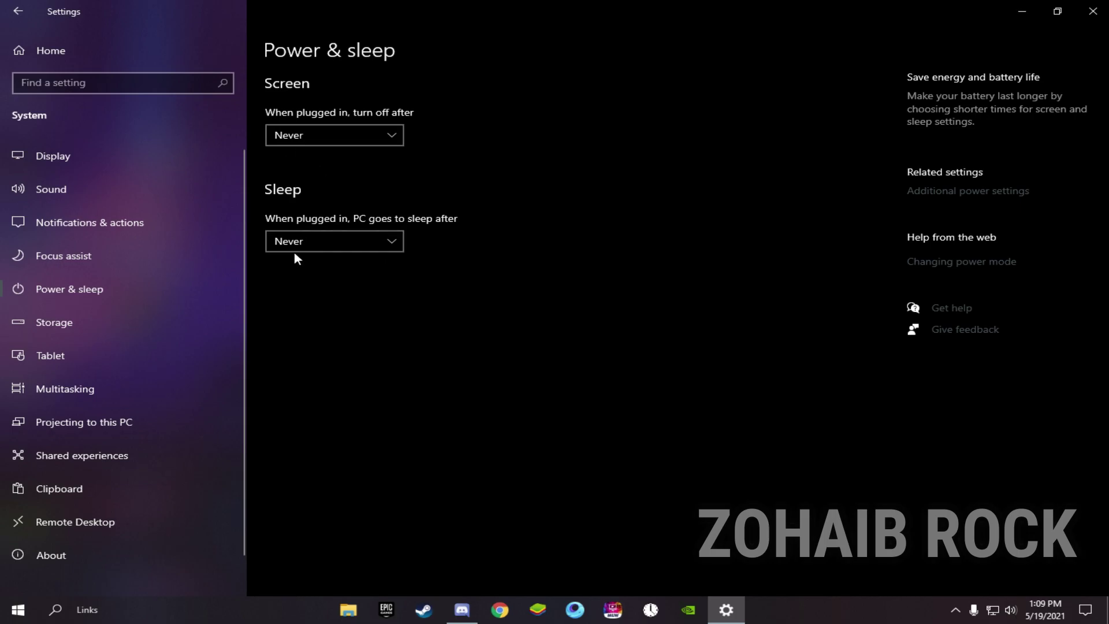
left_click(23, 323)
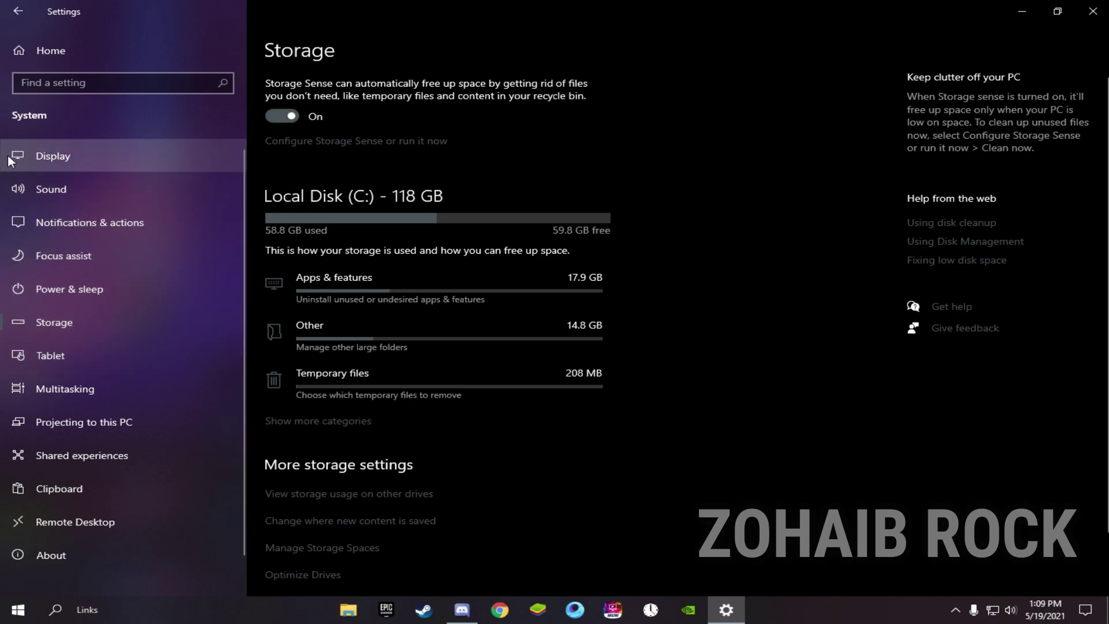
left_click(14, 13)
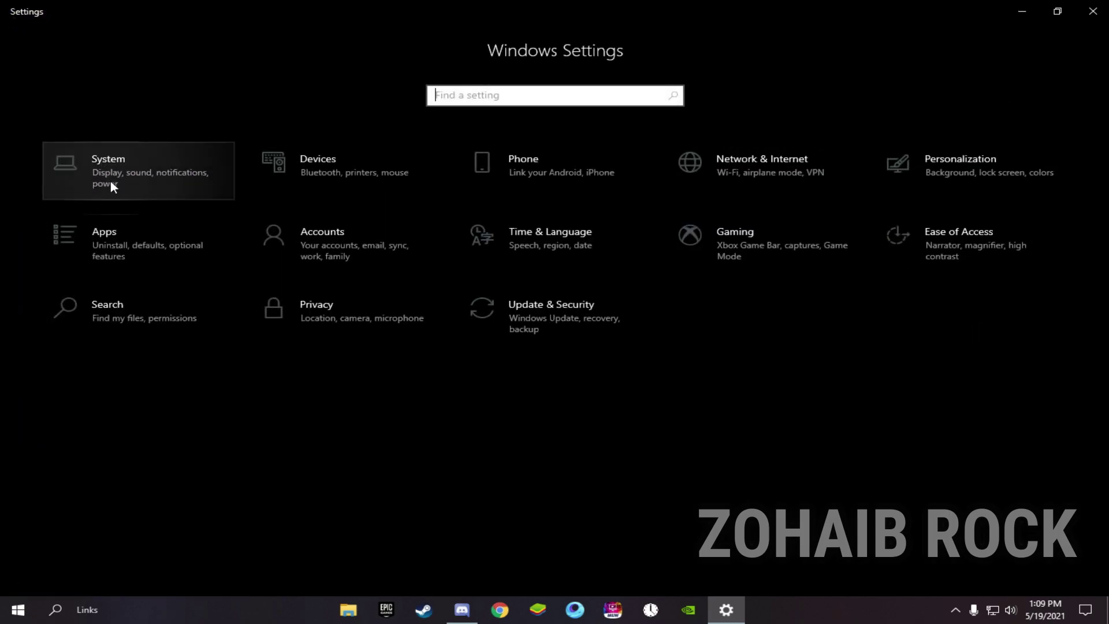
In the privacy settings, turn off letting apps run in the background and return to the Settings home
left_click(298, 319)
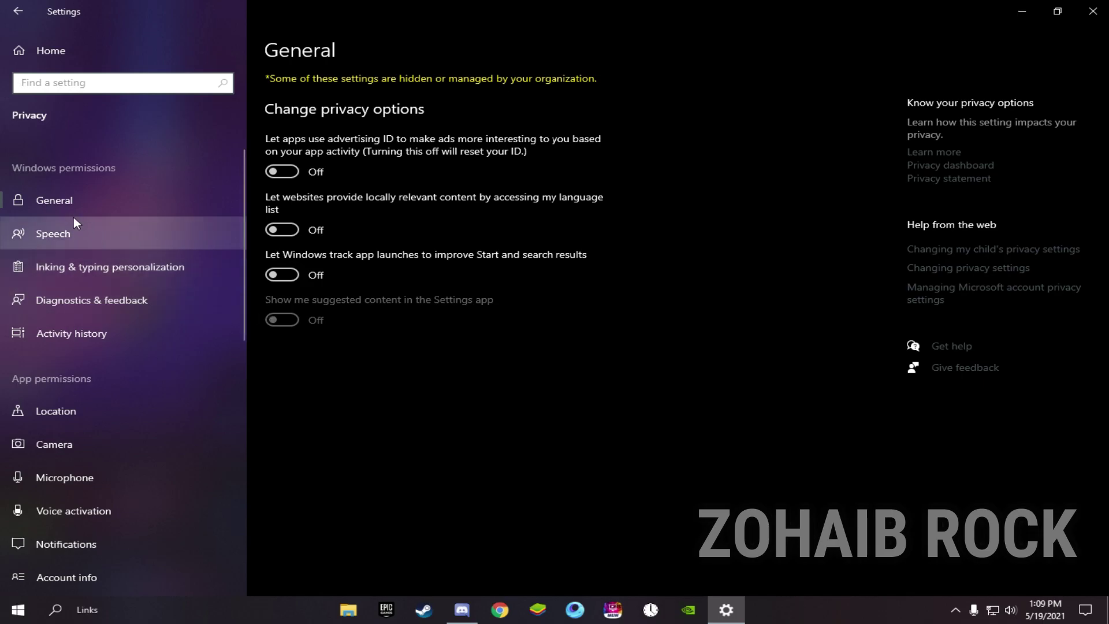
left_click(319, 174)
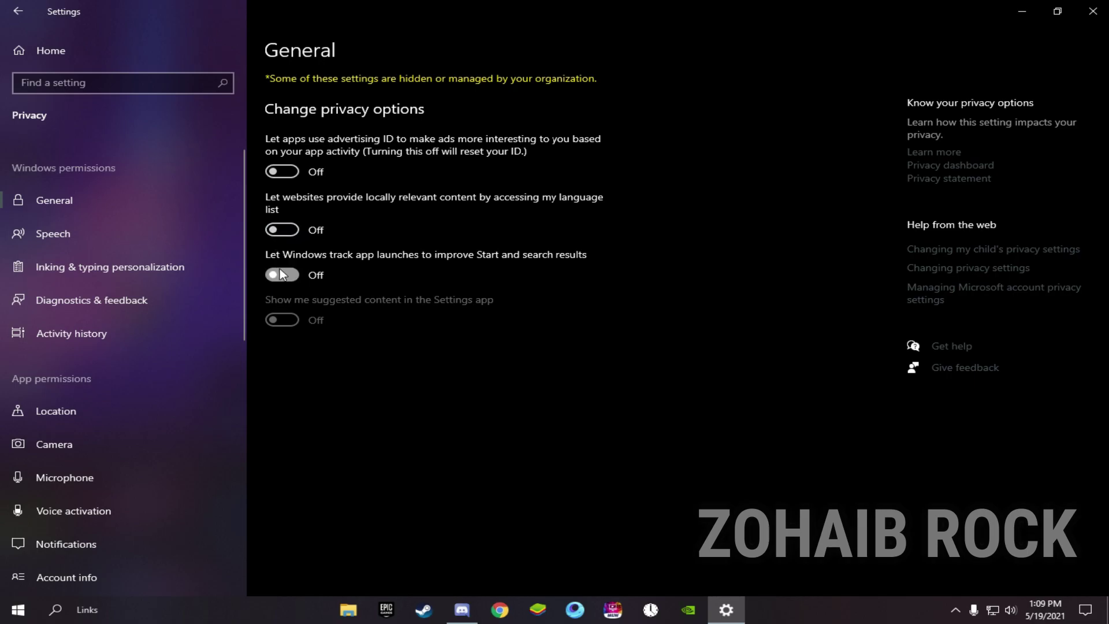
scroll(82, 431, "down", 8)
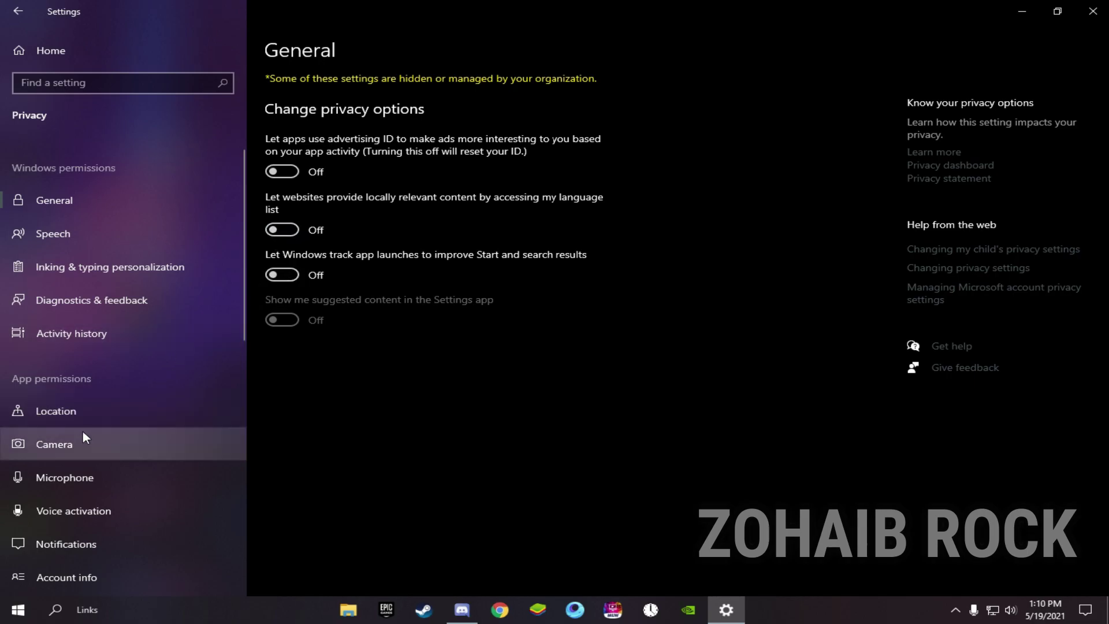
scroll(48, 455, "down", 2)
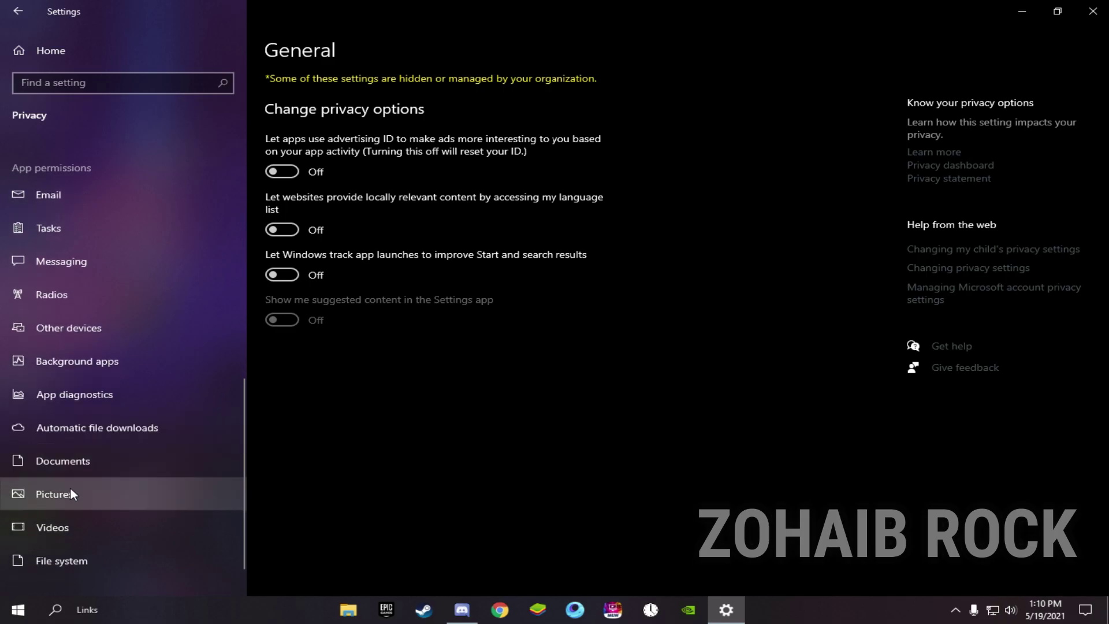
left_click(60, 365)
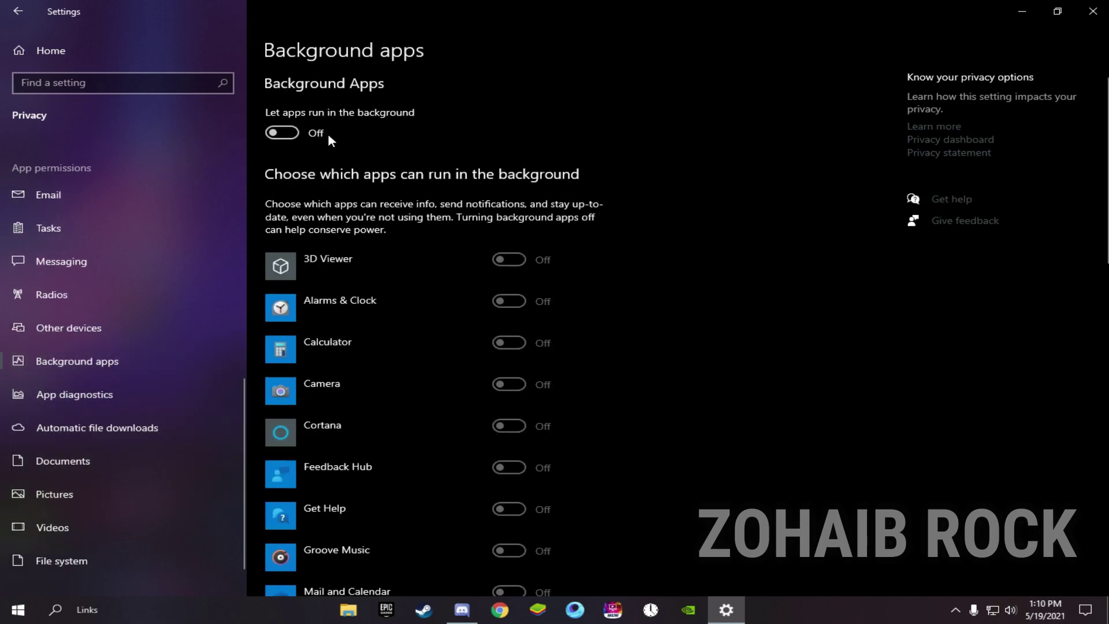
left_click(282, 134)
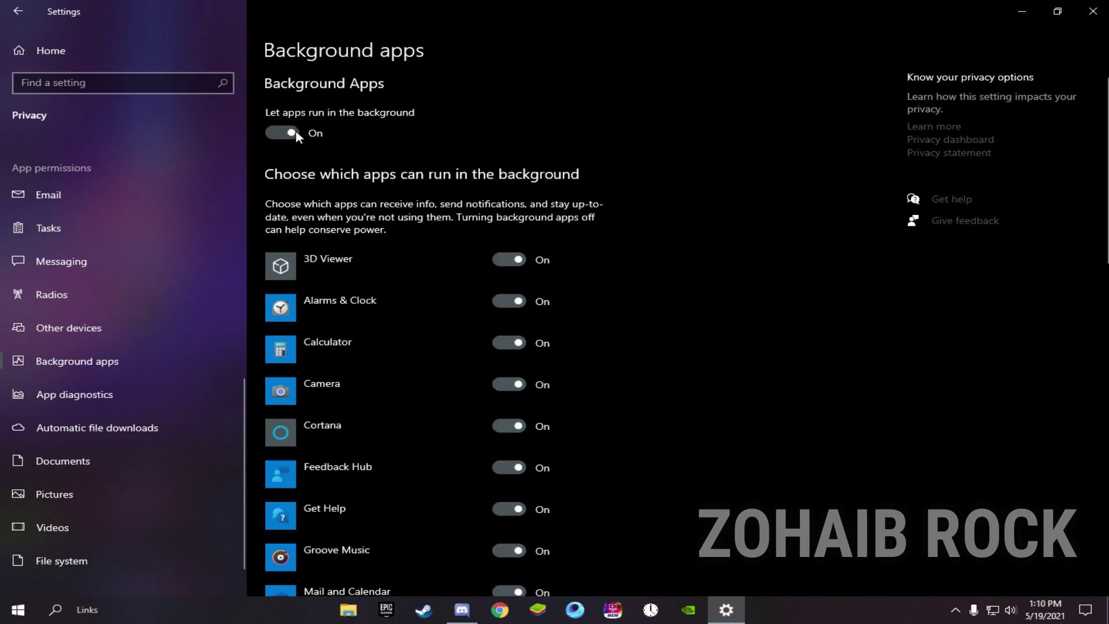
left_click(287, 136)
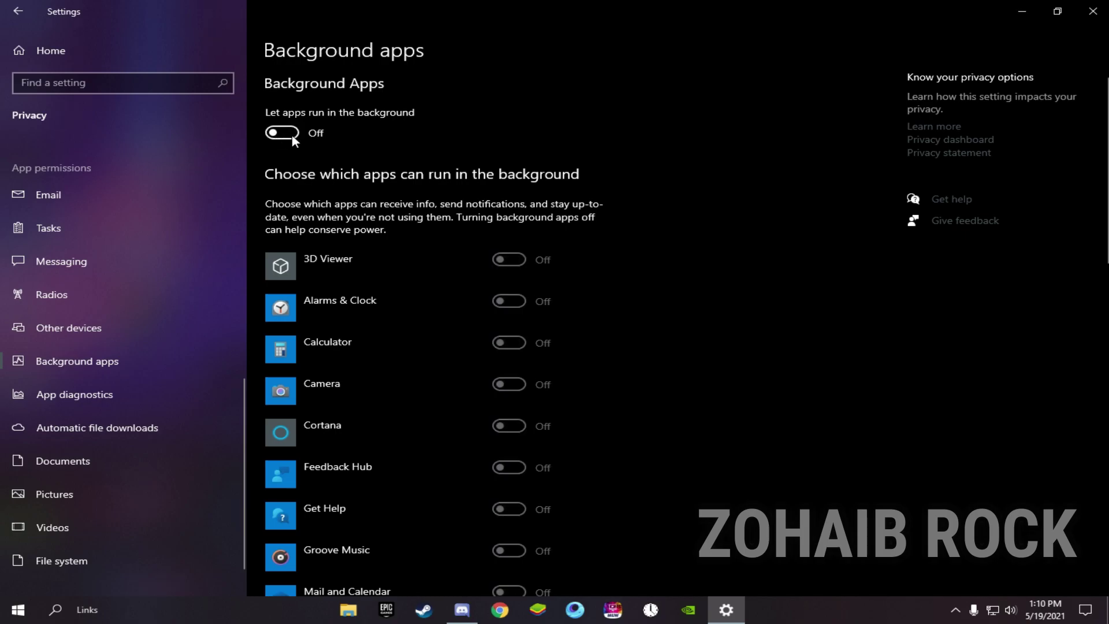
left_click(32, 14)
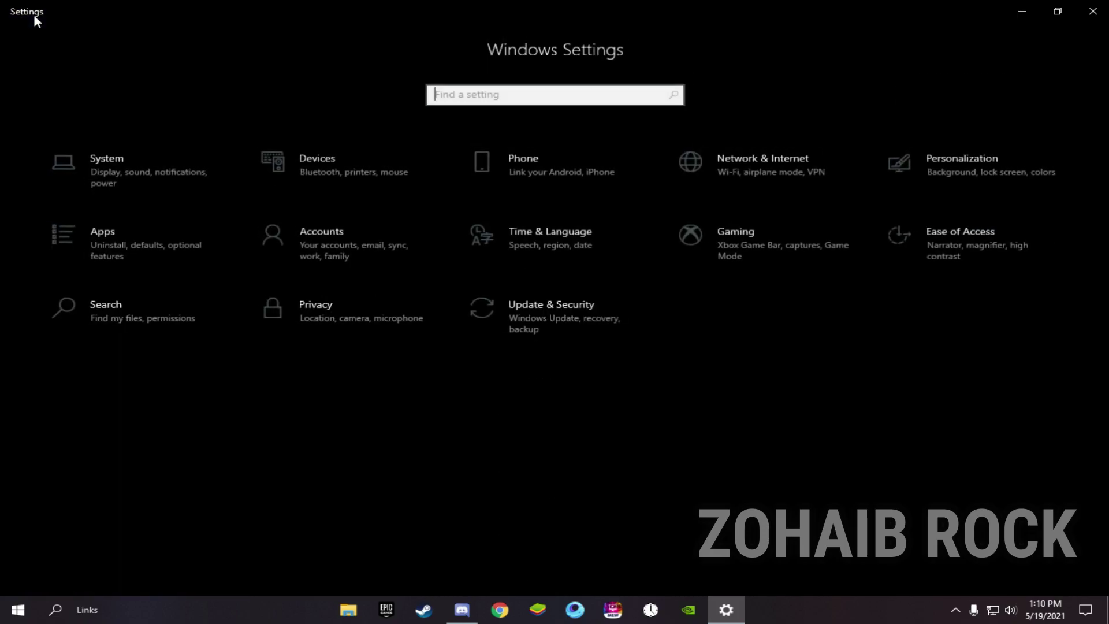
Turn off Xbox Game Bar in the Gaming settings
left_click(784, 247)
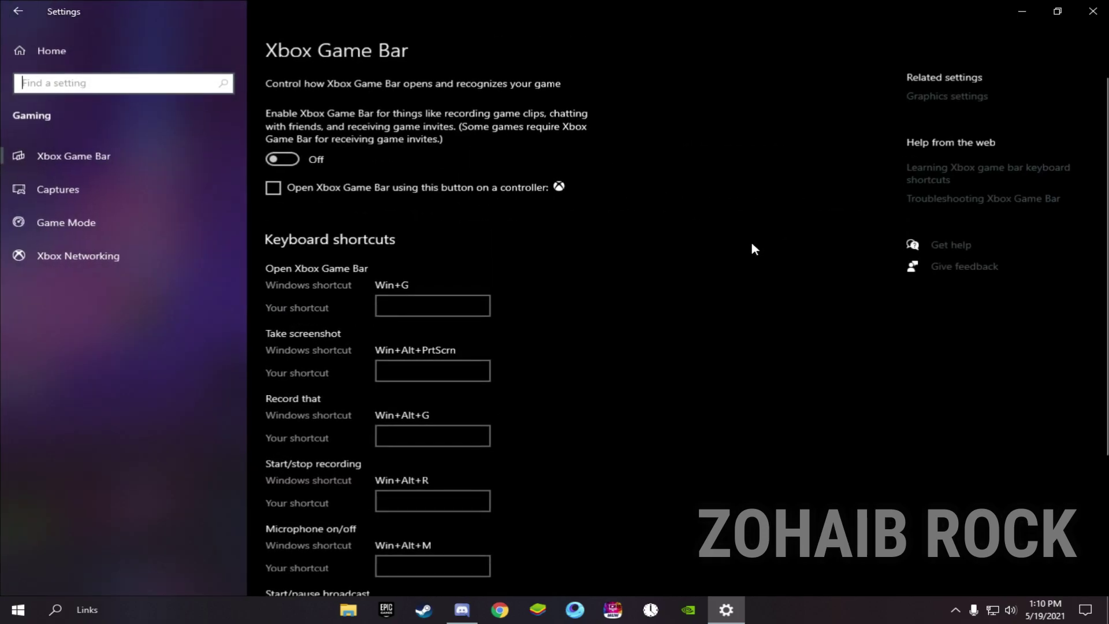
left_click(280, 162)
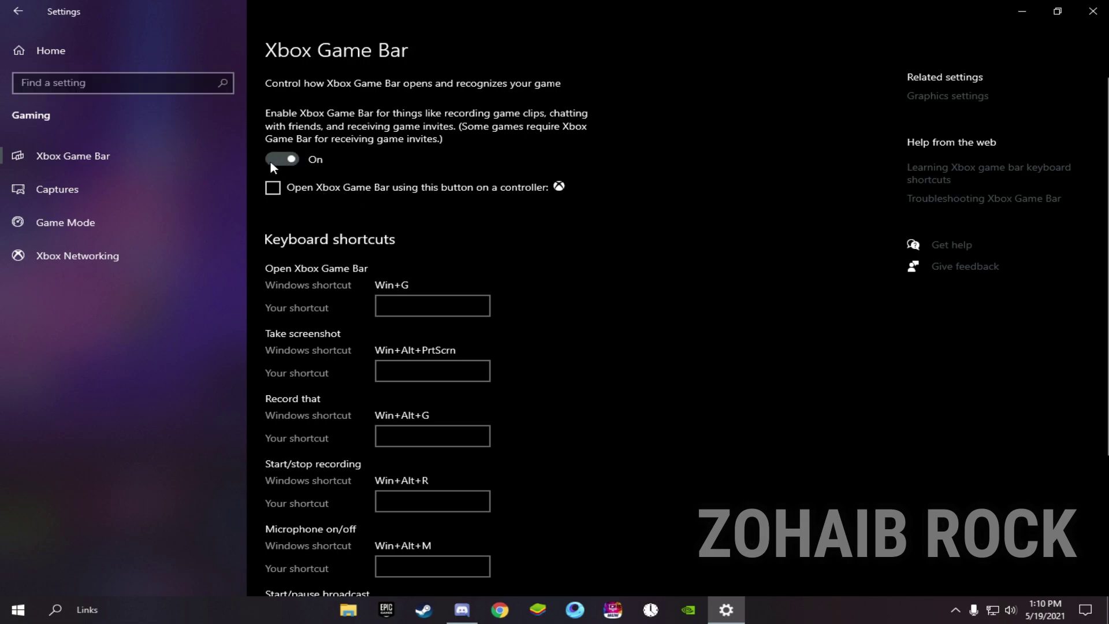
left_click(280, 158)
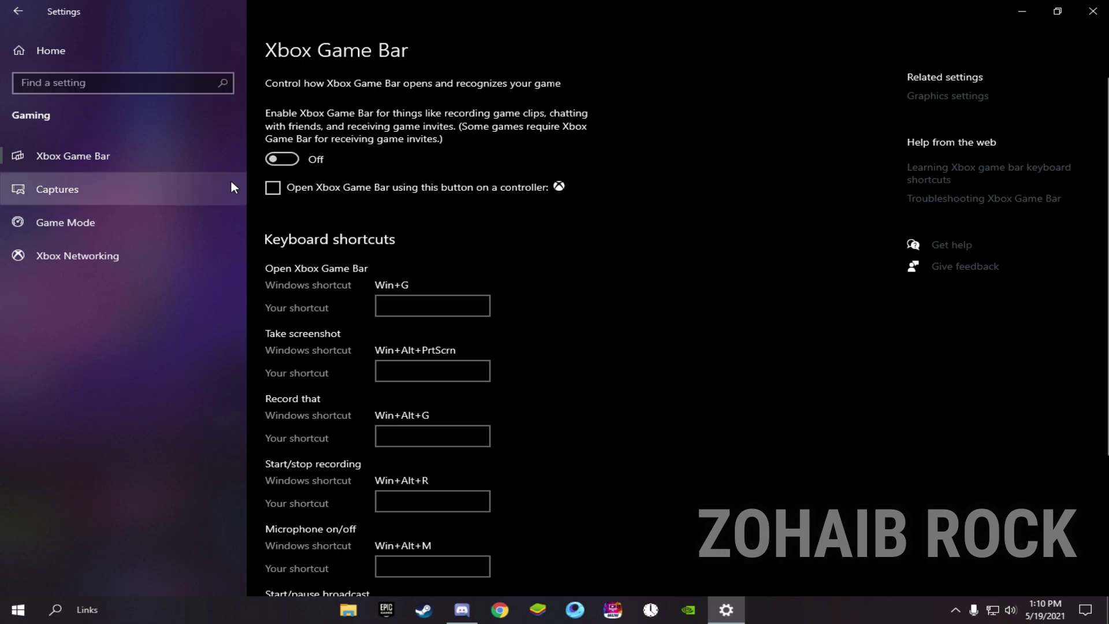
View the Game Mode setting and remove Fortnite from the apps in the related Graphics settings
left_click(158, 221)
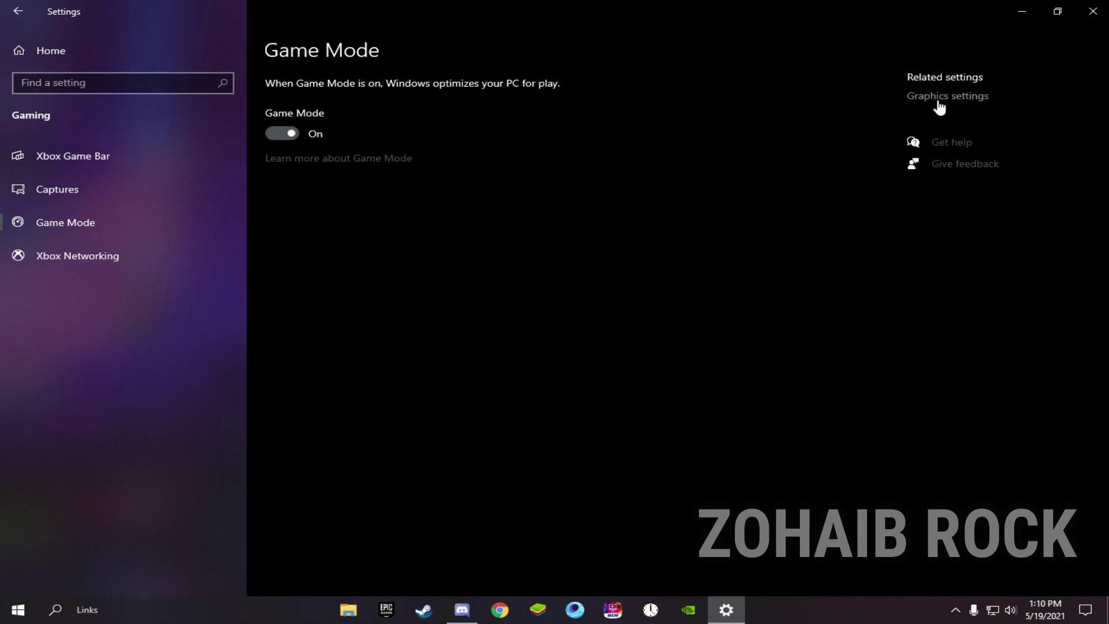
left_click(971, 99)
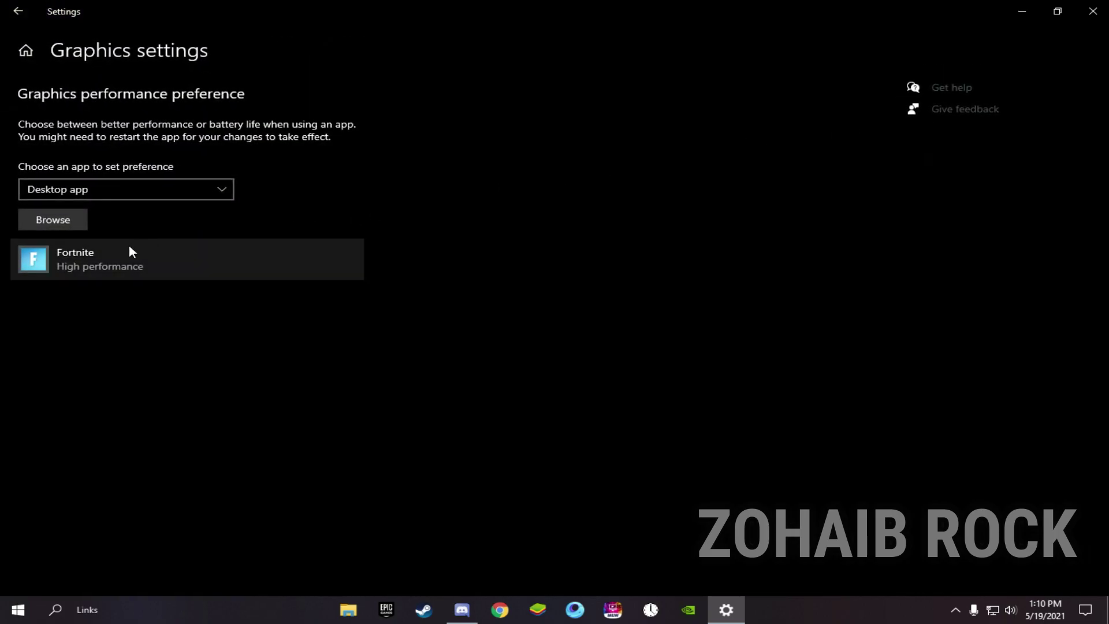
left_click(230, 263)
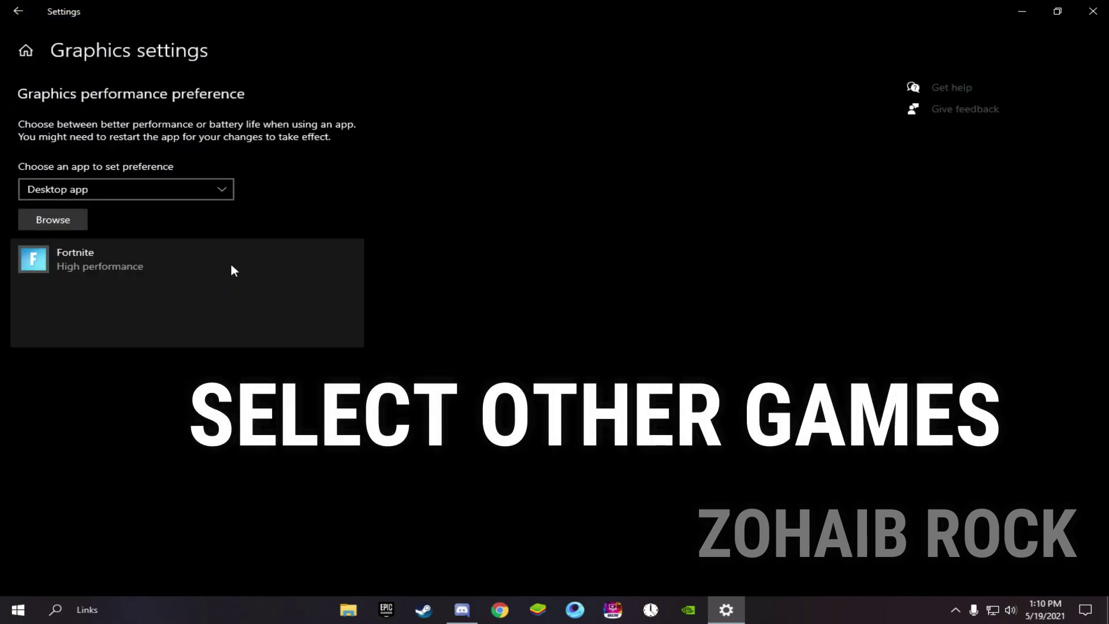
left_click(300, 330)
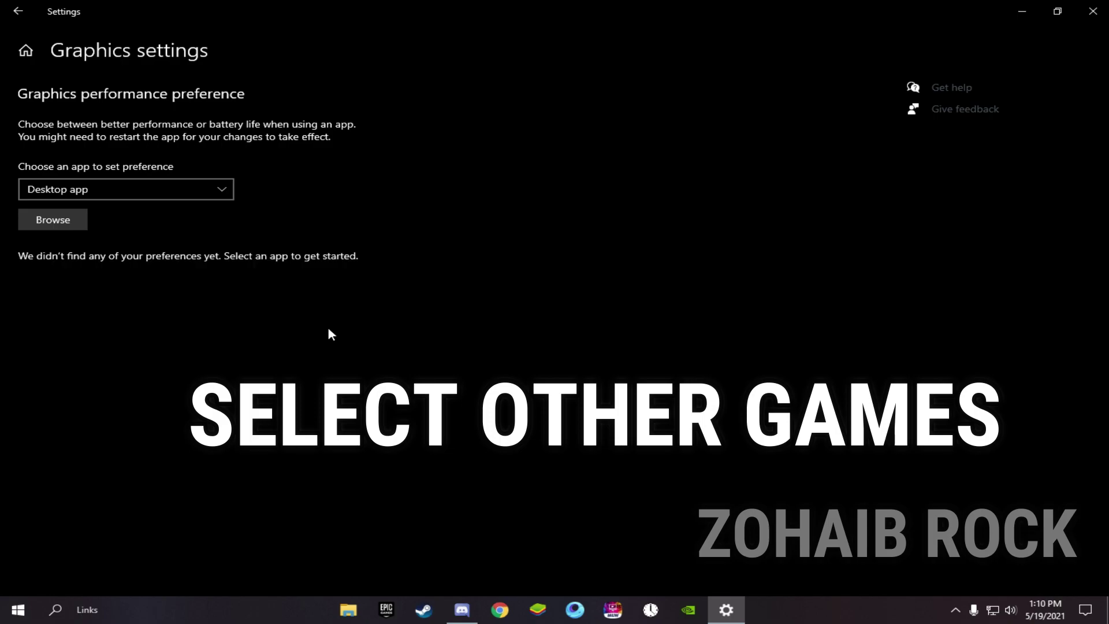
Add FortniteClient-Win64-Shipping to the graphics performance preferences, set its preference to High performance, save, and close Settings
left_click(62, 223)
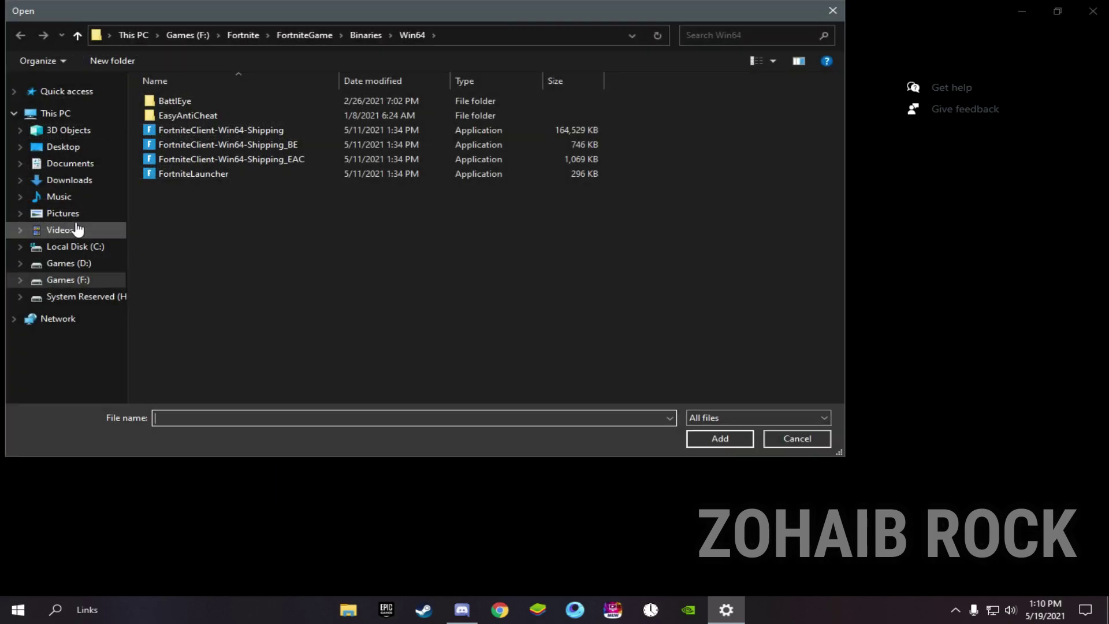
left_click(218, 132)
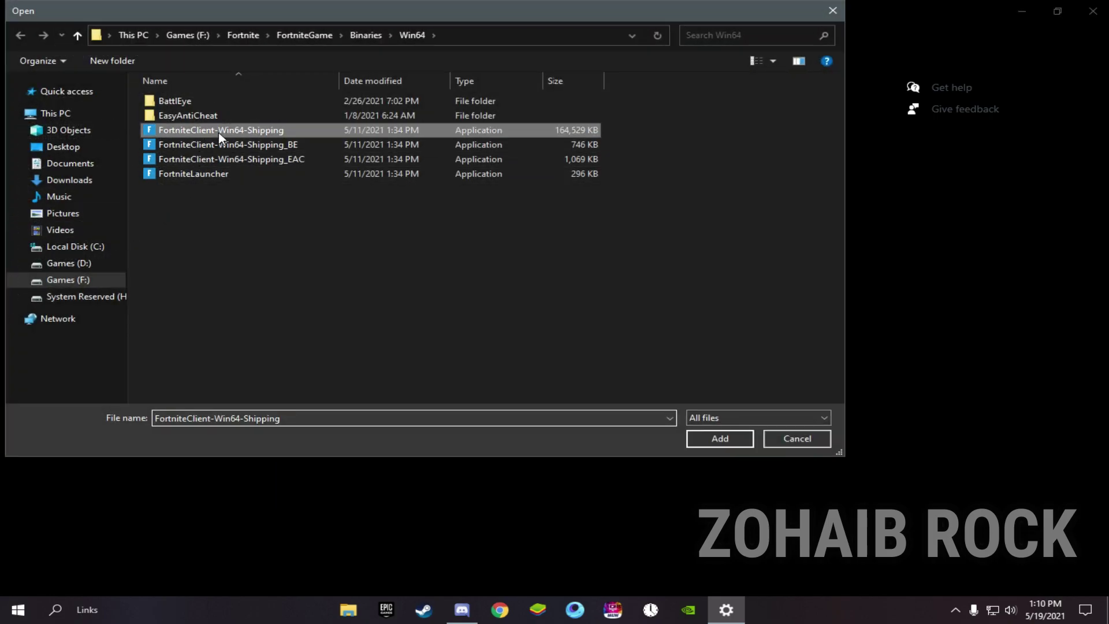
left_click(715, 437)
left_click(253, 338)
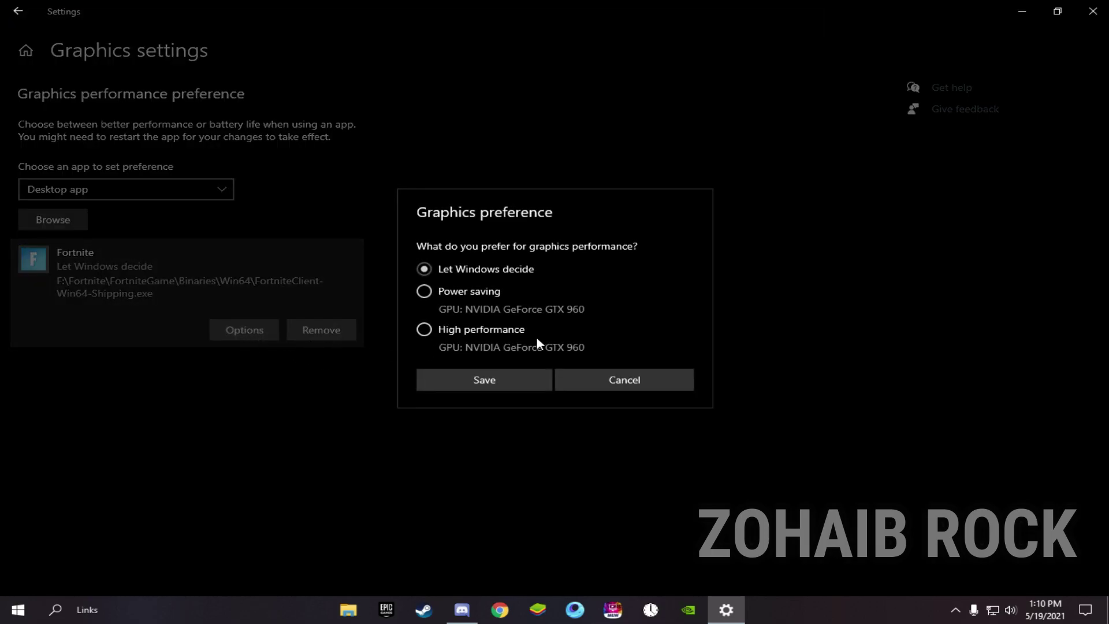
left_click(433, 333)
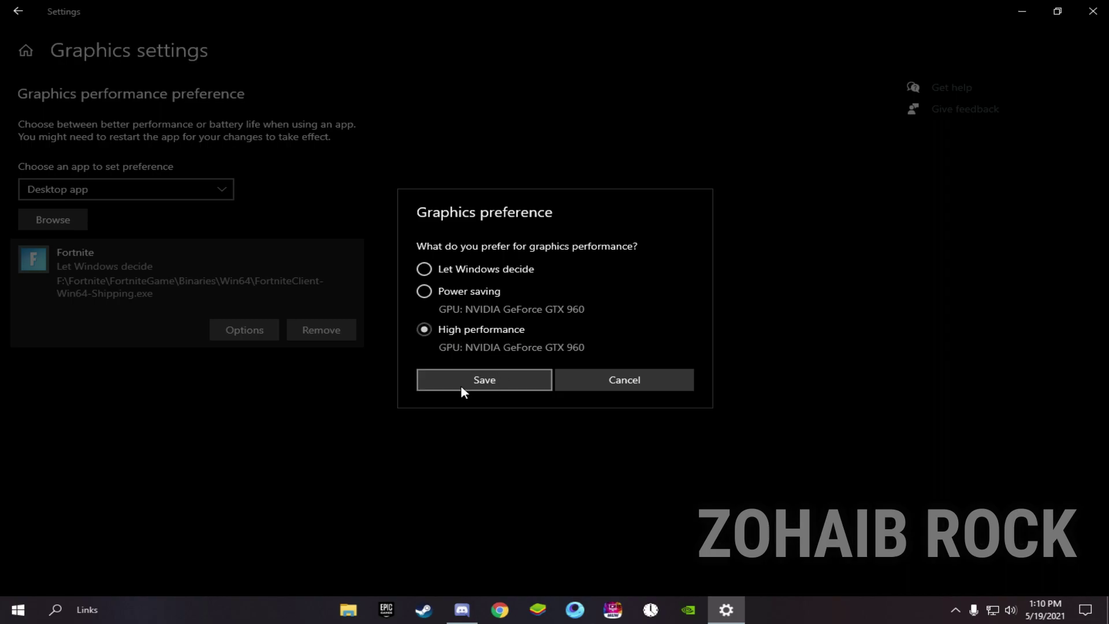
left_click(497, 383)
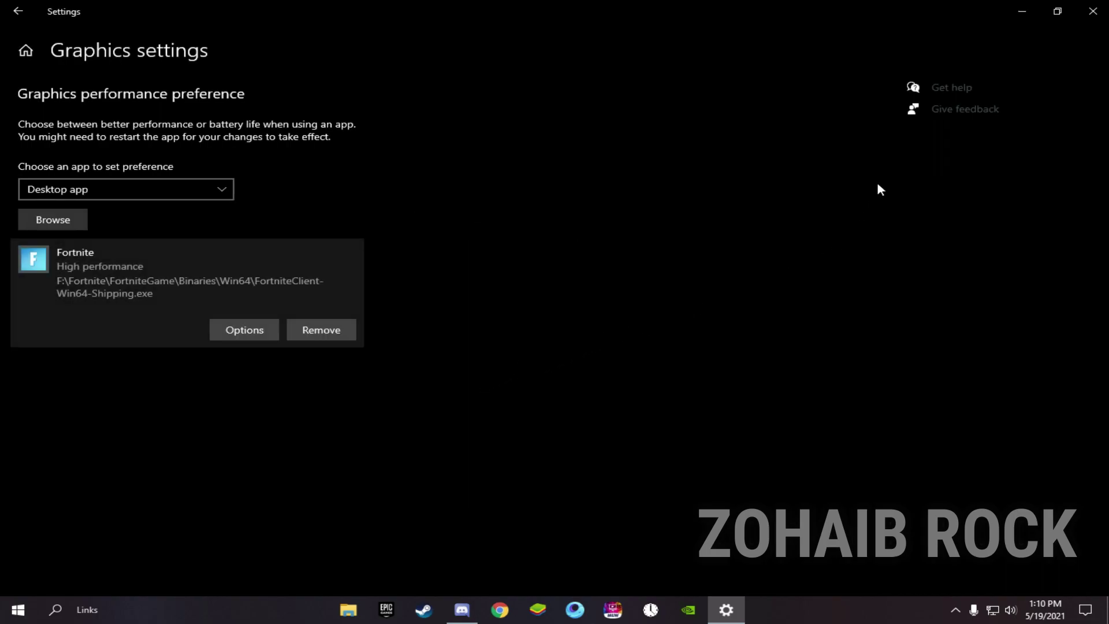
left_click(1092, 13)
Extract the Nvidia Control Panel Pack archive onto the desktop, place the extracted folder beside the archive, and refresh the desktop
right_click(513, 232)
left_click(560, 276)
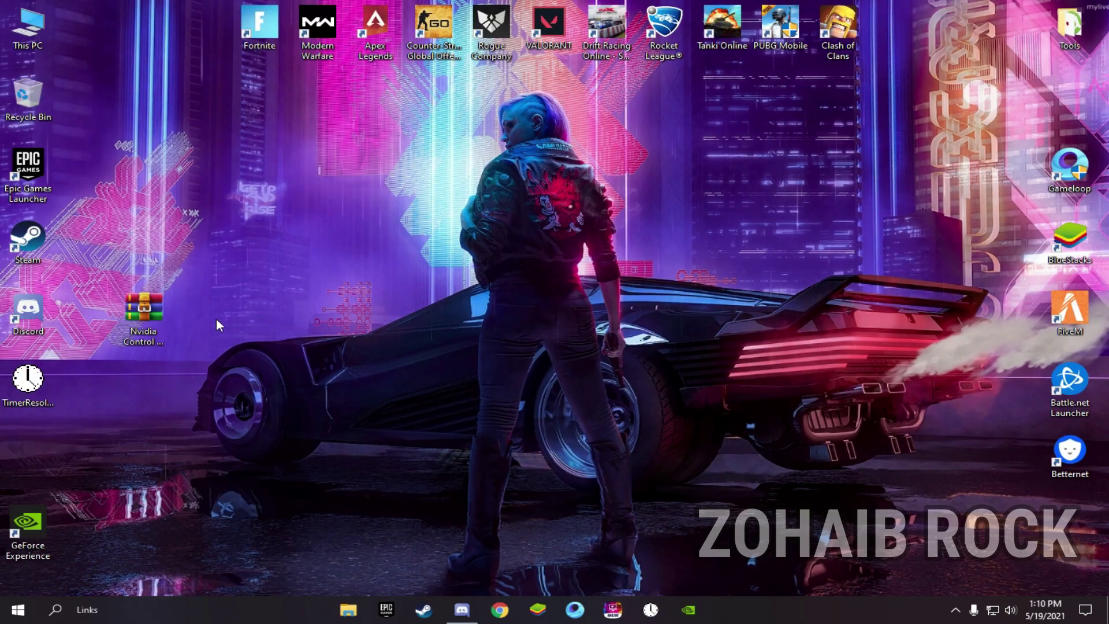
right_click(154, 332)
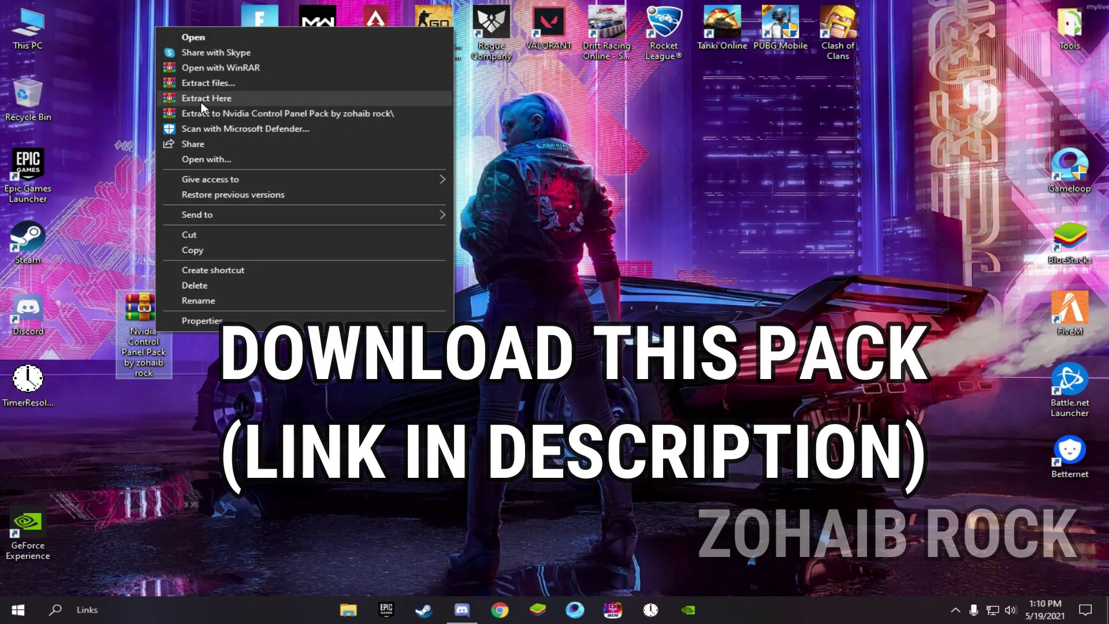
left_click(185, 99)
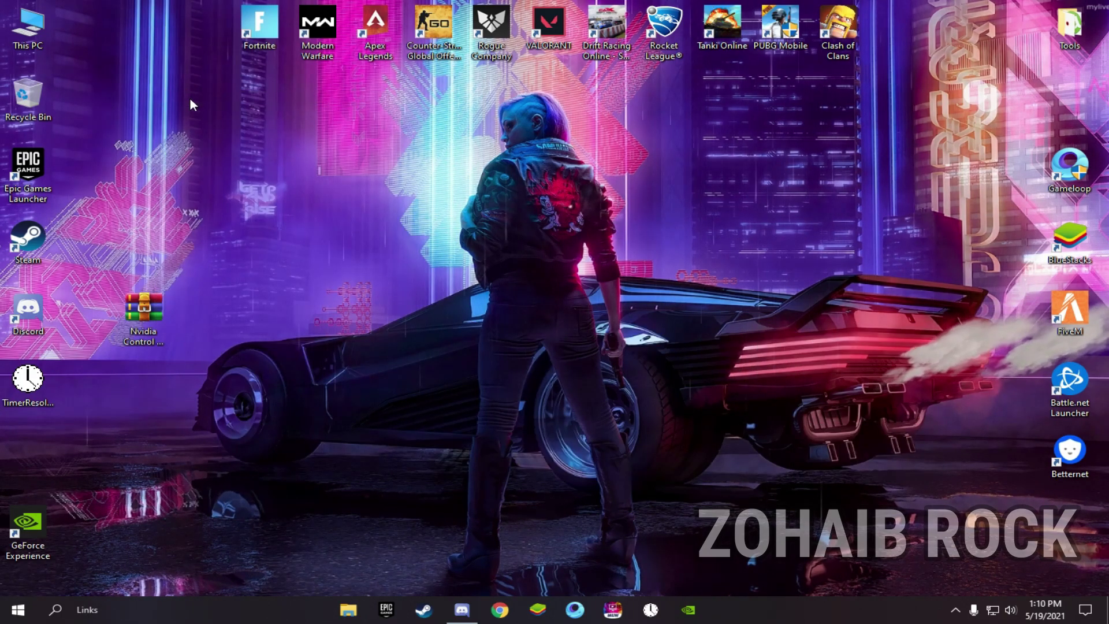
left_click_drag(30, 466, 261, 324)
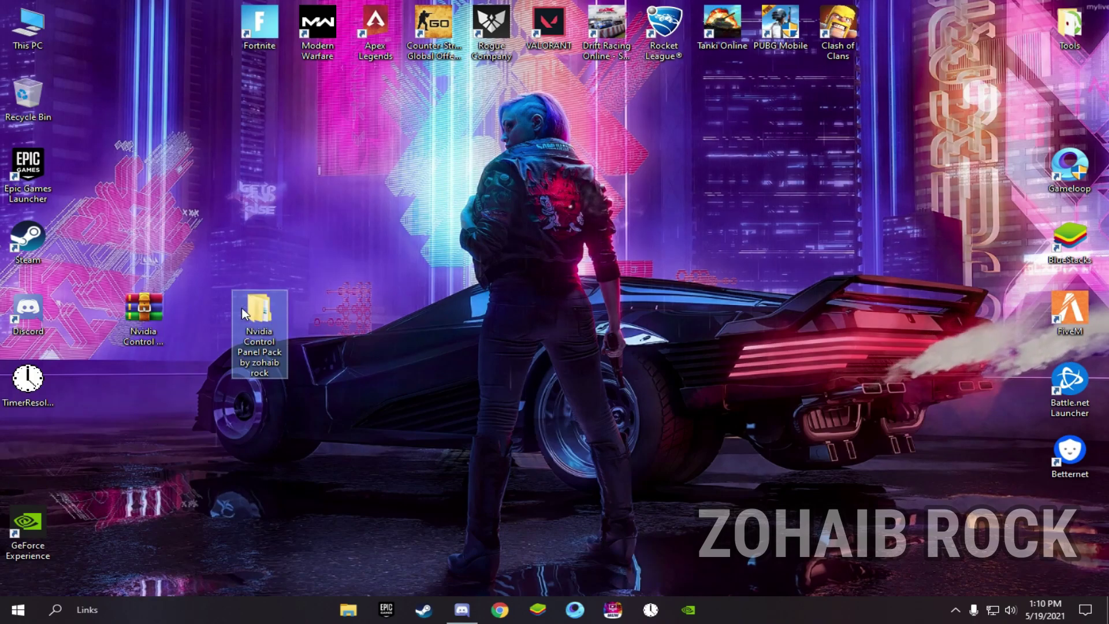
right_click(358, 313)
left_click(359, 345)
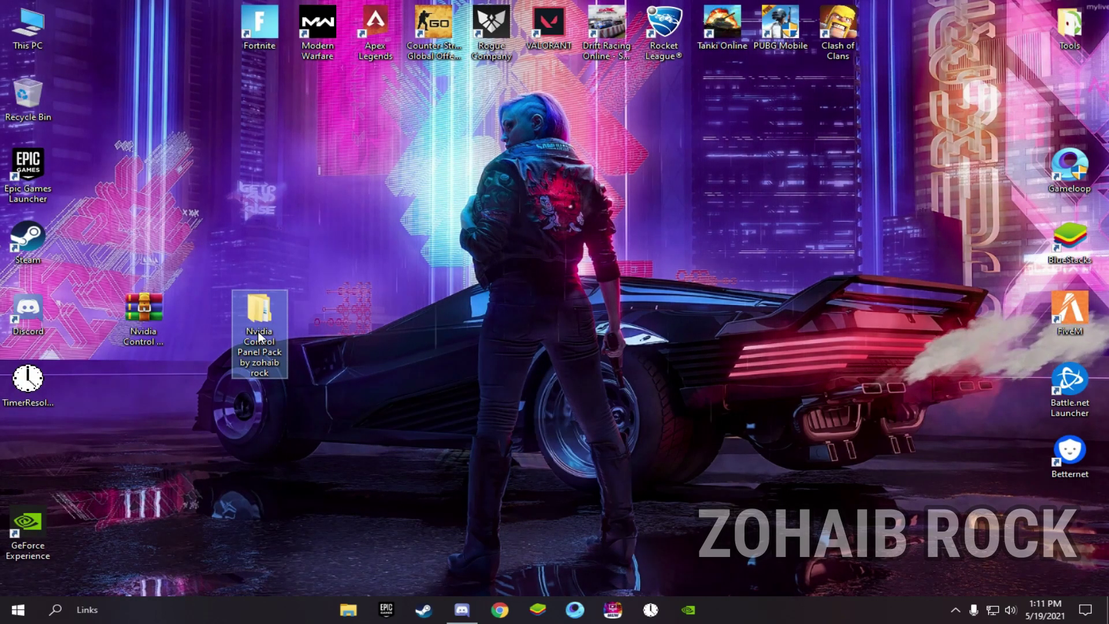
Open the extracted pack's 1 Windows Settings (Registry) folder and select all the registry files in it
double_click(259, 336)
left_click(233, 159)
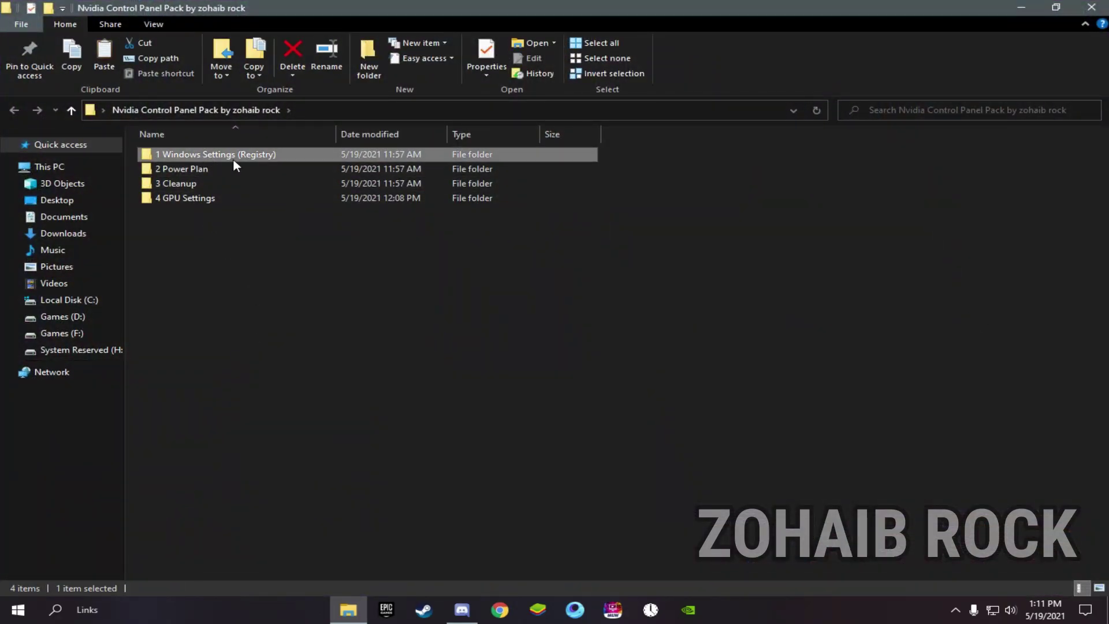
double_click(233, 158)
left_click_drag(213, 243, 148, 185)
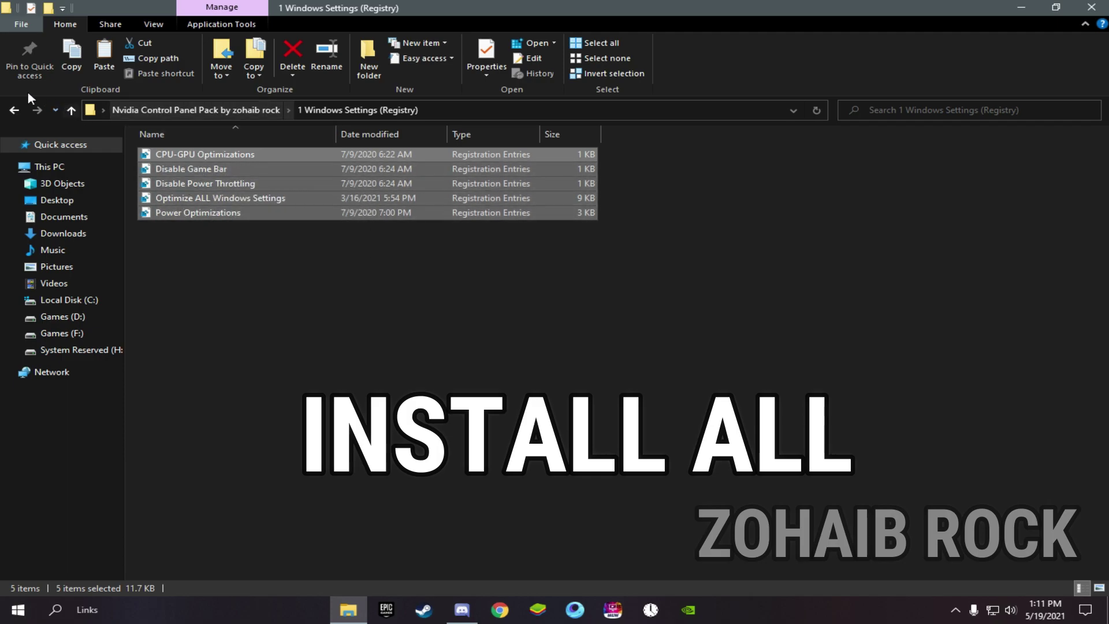
Start the QuickCpuSetup-3.2.0.0-x64 installer from the pack's 2 Power Plan folder
left_click(16, 114)
double_click(182, 167)
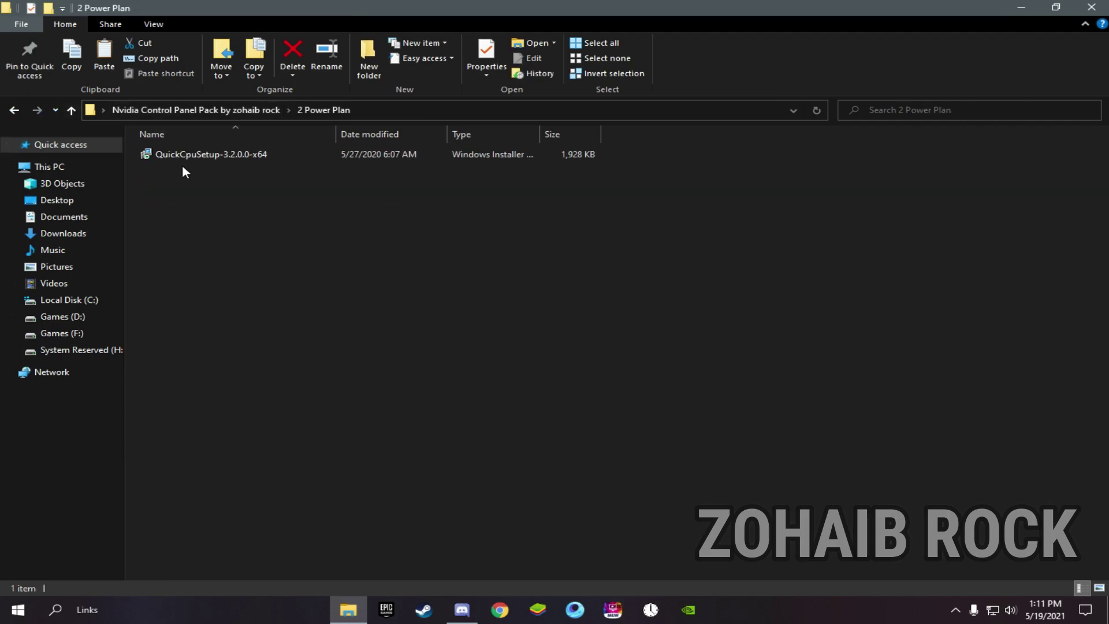
left_click(202, 155)
right_click(202, 154)
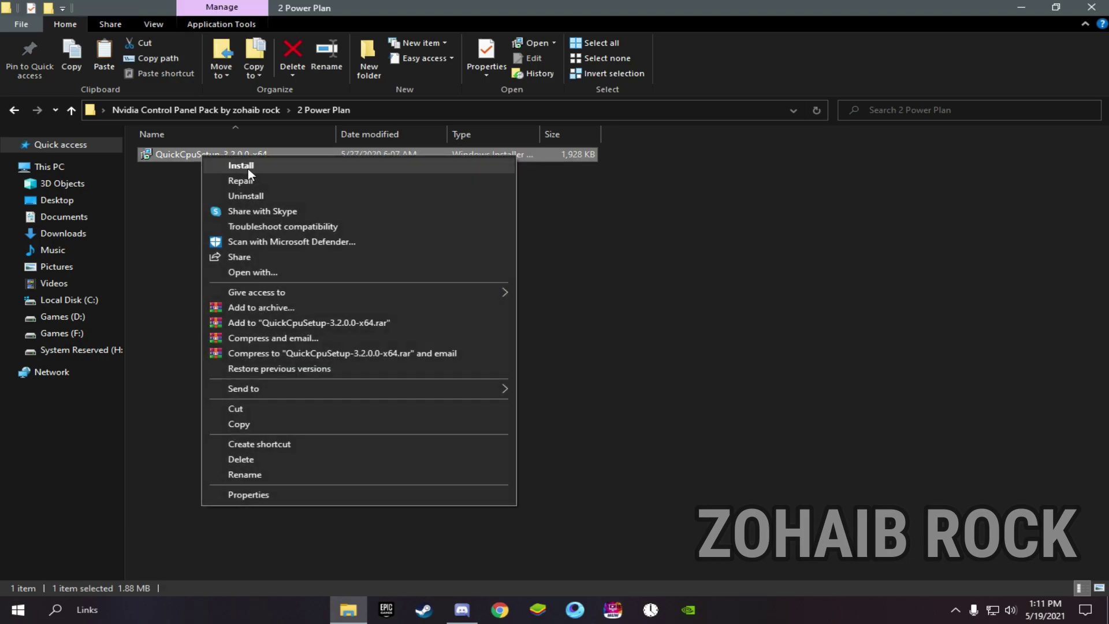
left_click(248, 166)
Accept the license agreement, install and launch Quick CPU x64 with administrator approval, and close the folder window
left_click(634, 413)
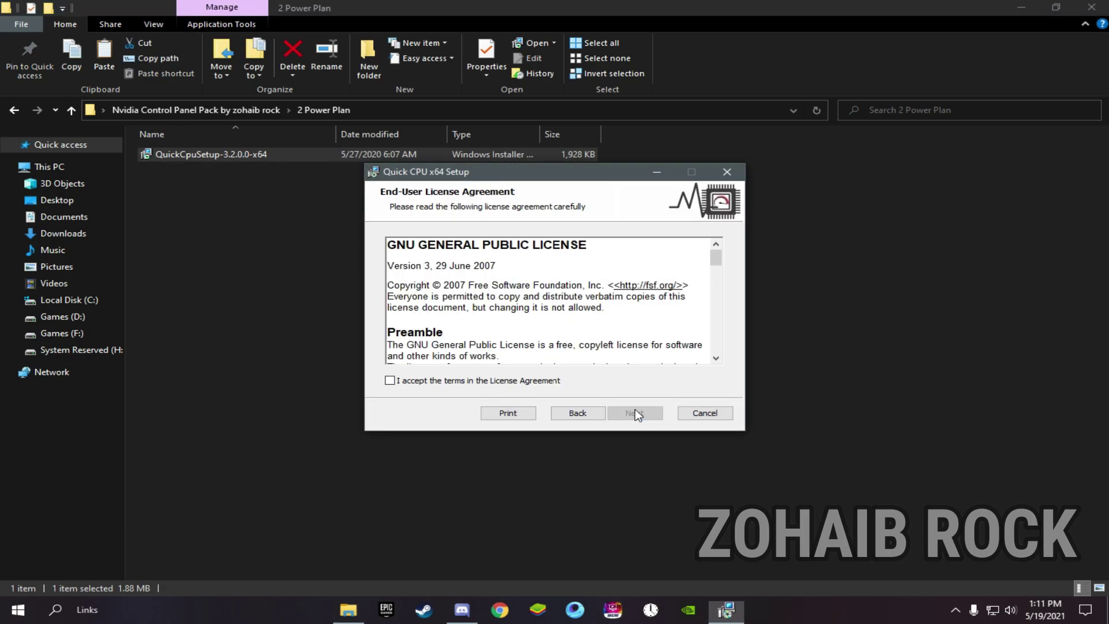
scroll(716, 266, "down", 3)
left_click_drag(719, 263, 727, 355)
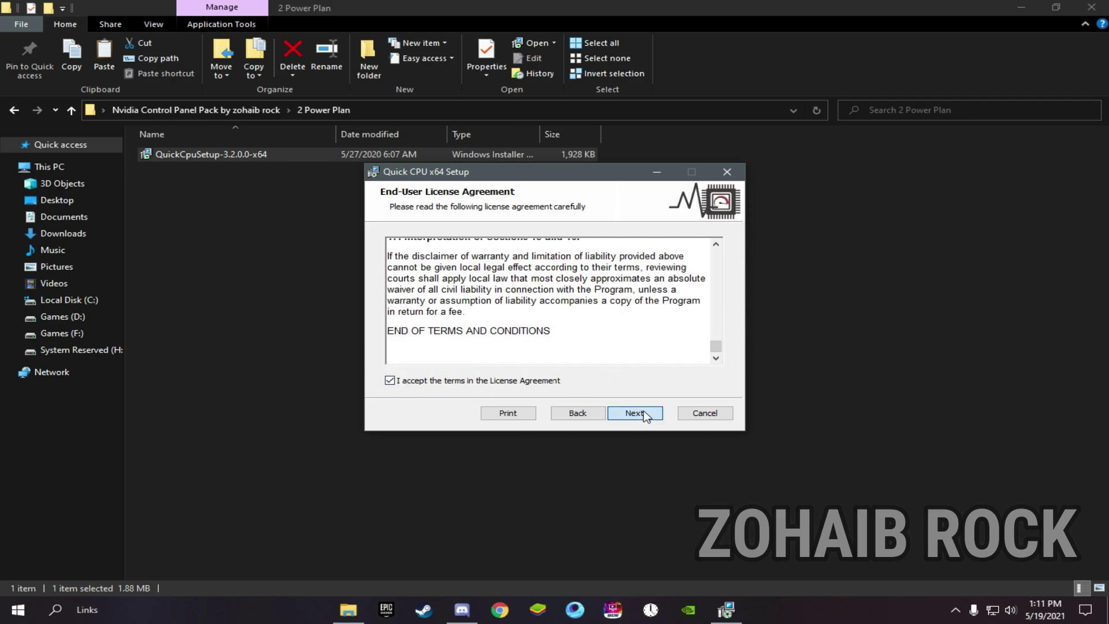
left_click(644, 414)
left_click(644, 414)
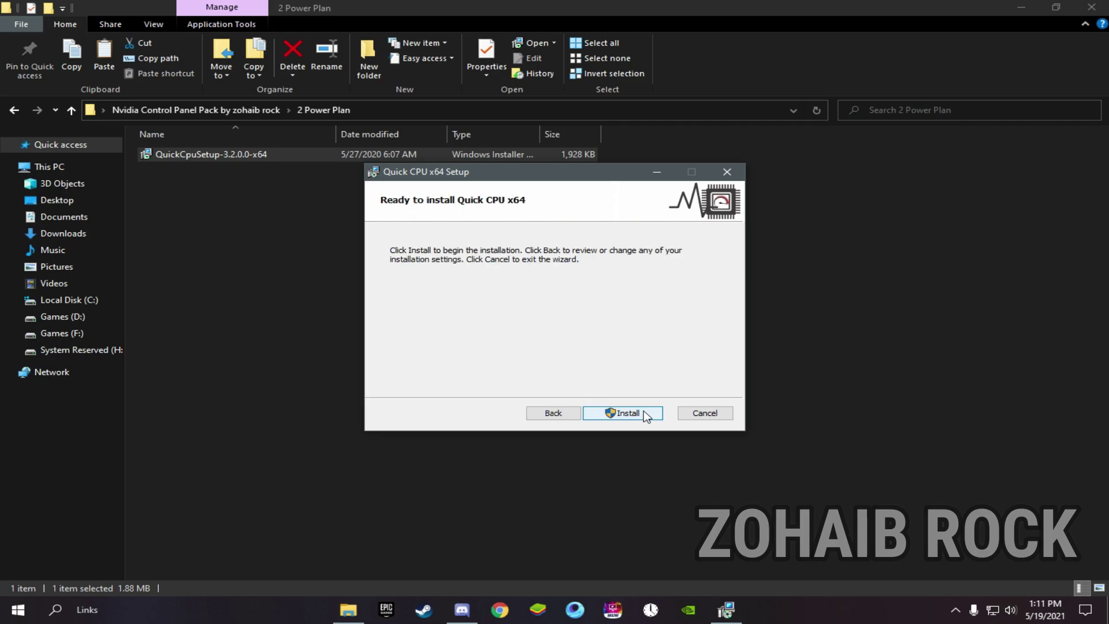
left_click(644, 413)
left_click(505, 405)
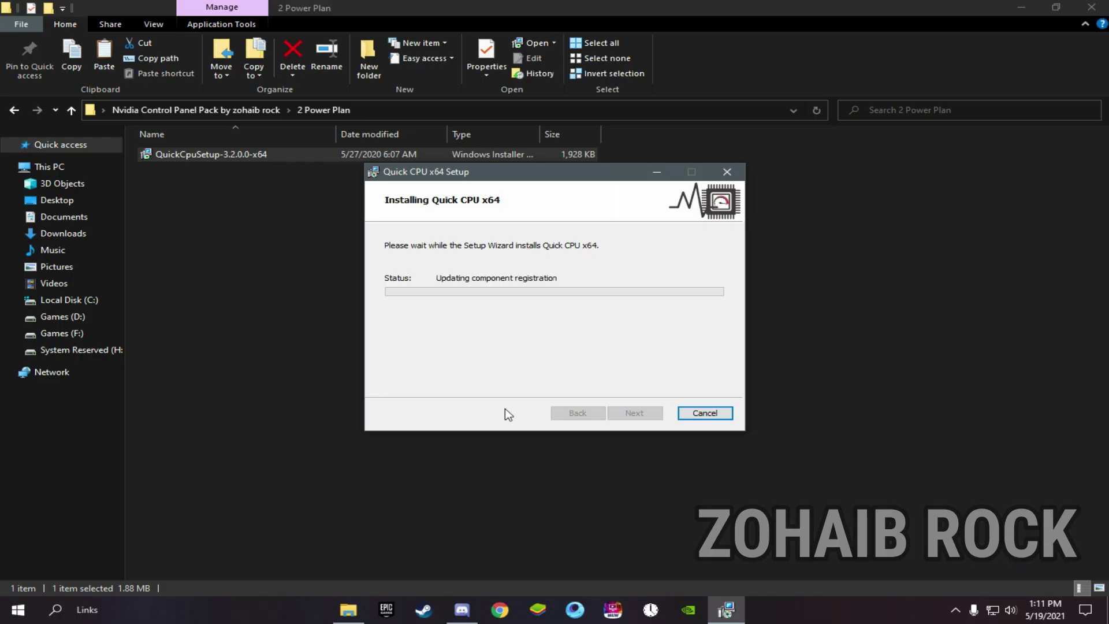
left_click(639, 414)
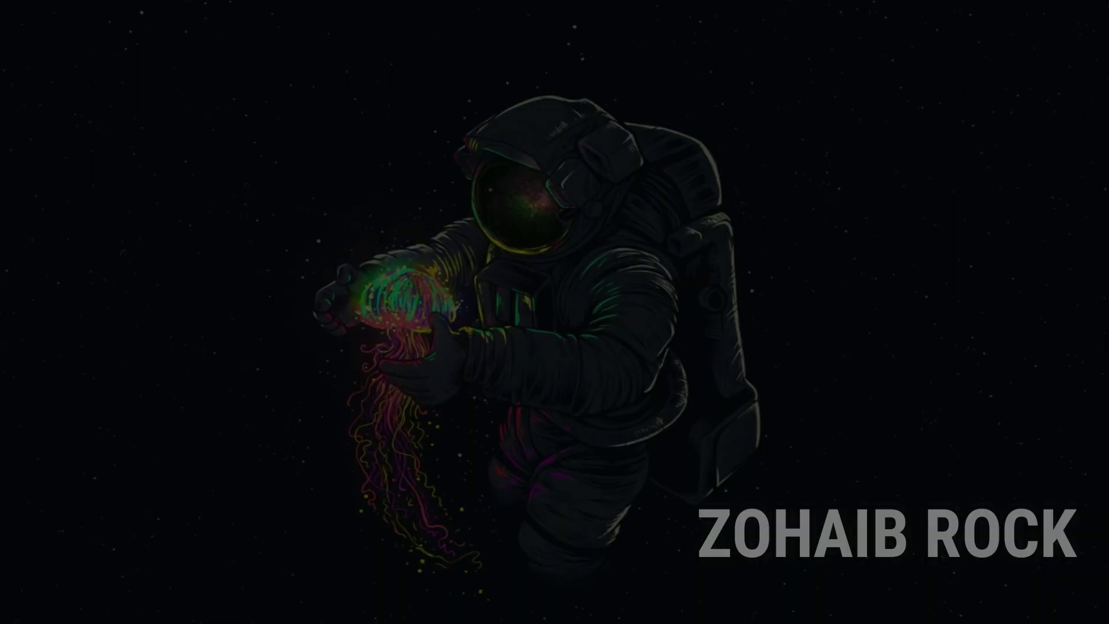
left_click(517, 407)
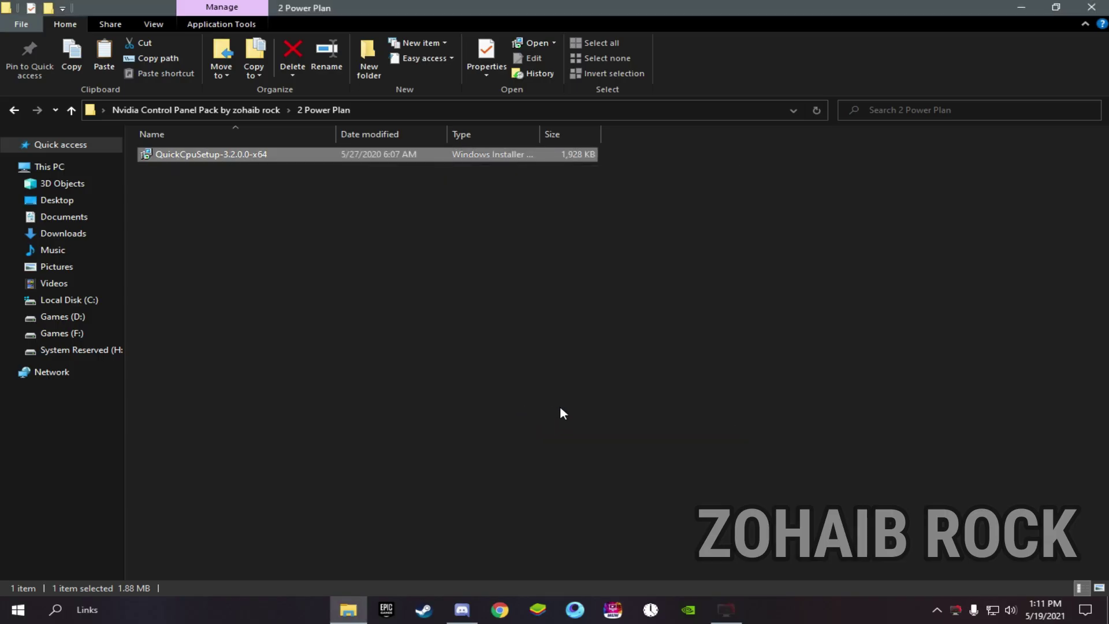
left_click(1093, 8)
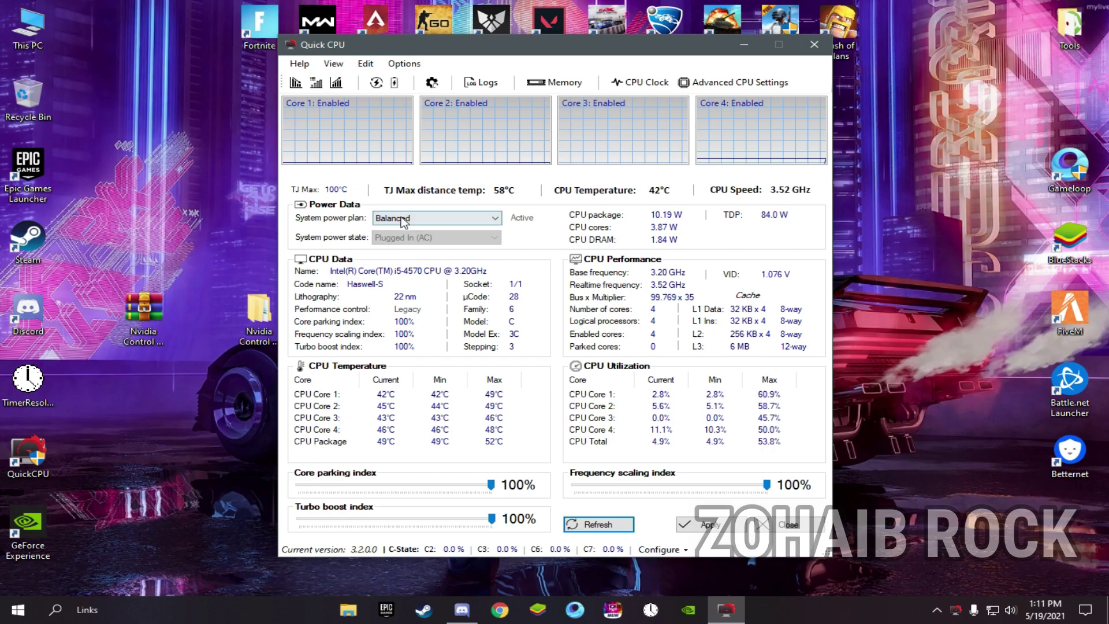
Select the High performance system power plan in Quick CPU, apply it with turbo boost and frequency scaling at 100%, and close the program
left_click(451, 219)
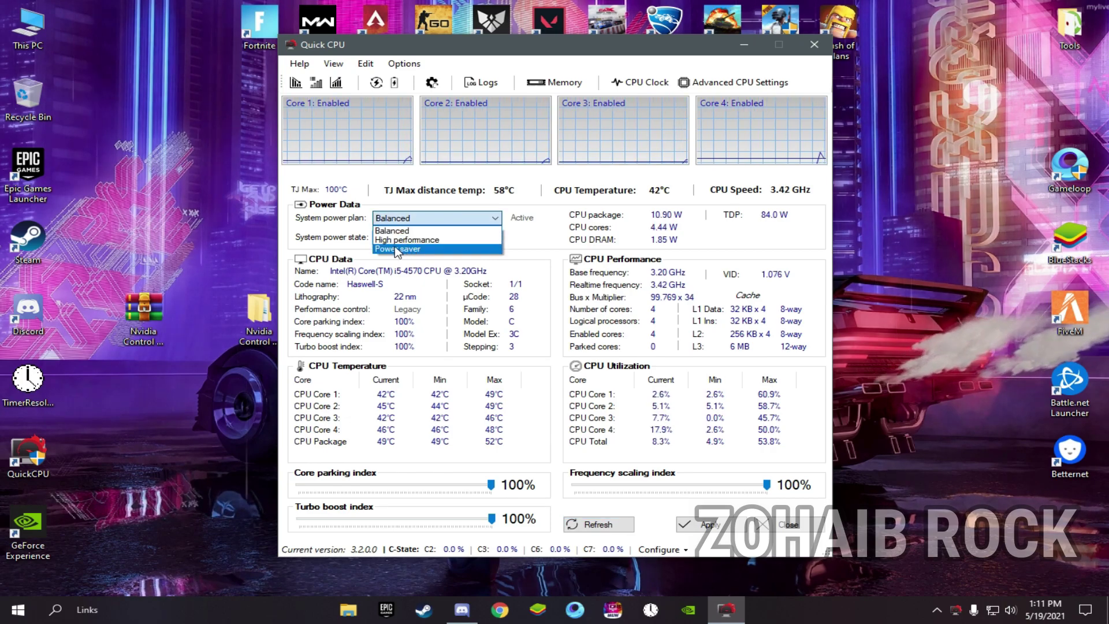
left_click(430, 239)
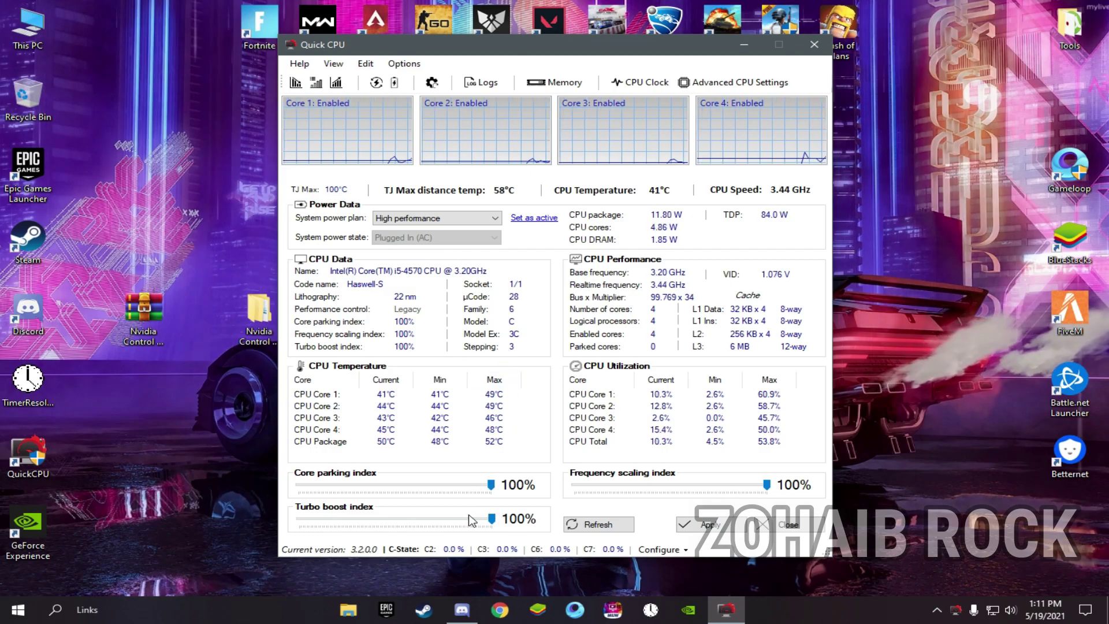
mouse_move(491, 518)
left_mouse_down()
mouse_move(417, 522)
mouse_move(492, 520)
left_mouse_up()
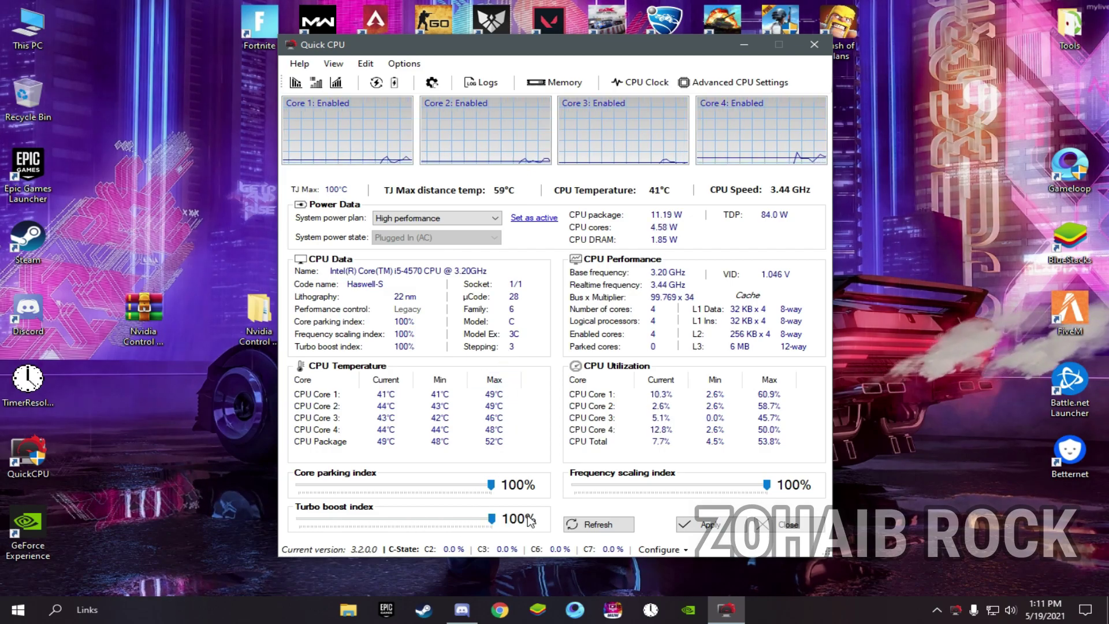
mouse_move(766, 485)
left_mouse_down()
mouse_move(721, 495)
mouse_move(776, 492)
left_mouse_up()
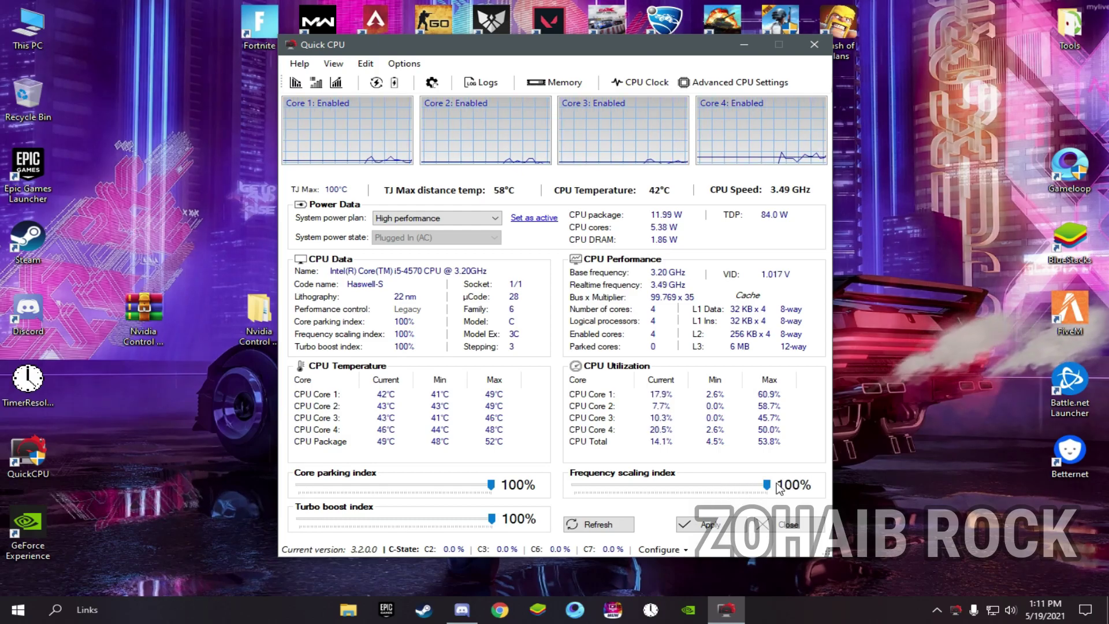
left_click(715, 526)
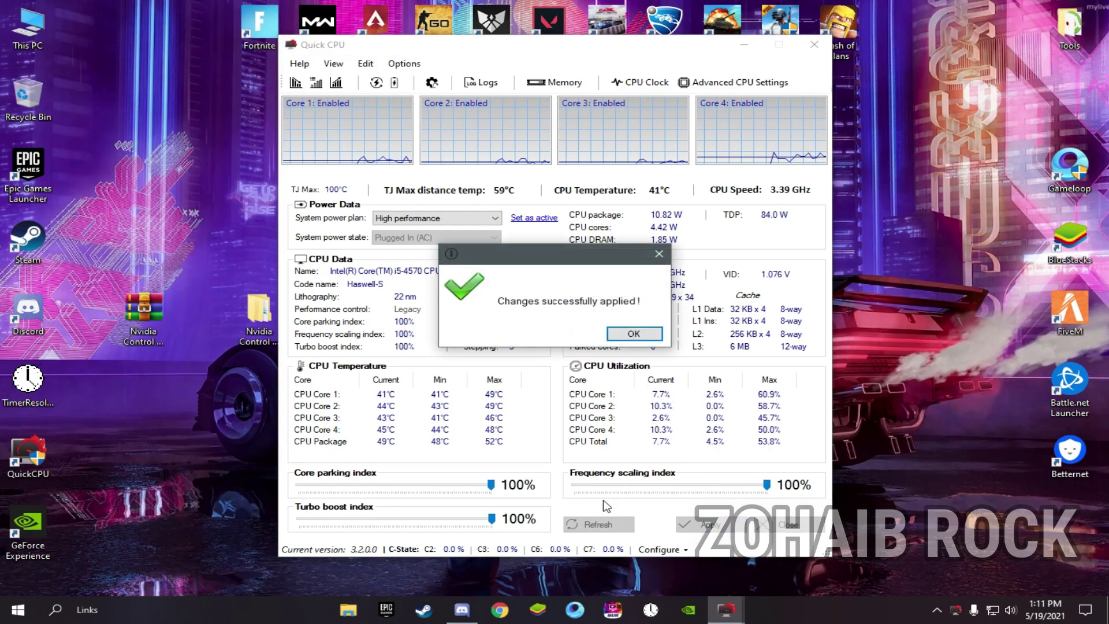
left_click(633, 333)
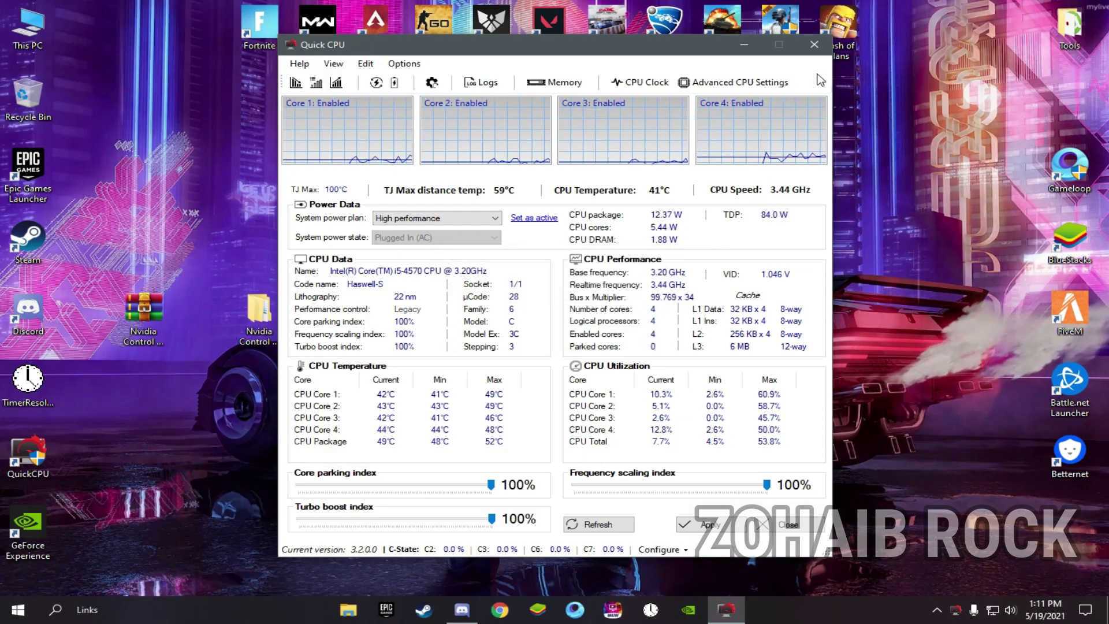
left_click(814, 45)
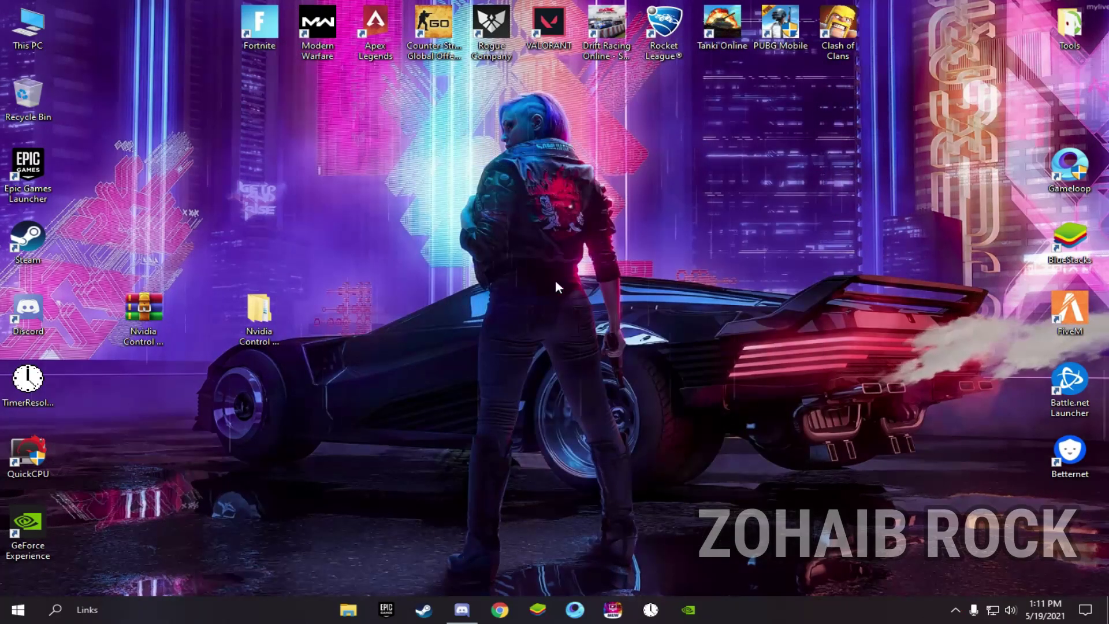
Run the 1 Delete Temporary Files and 3 Delete Windows Update Cache scripts from the pack's 3 Cleanup folder
double_click(255, 322)
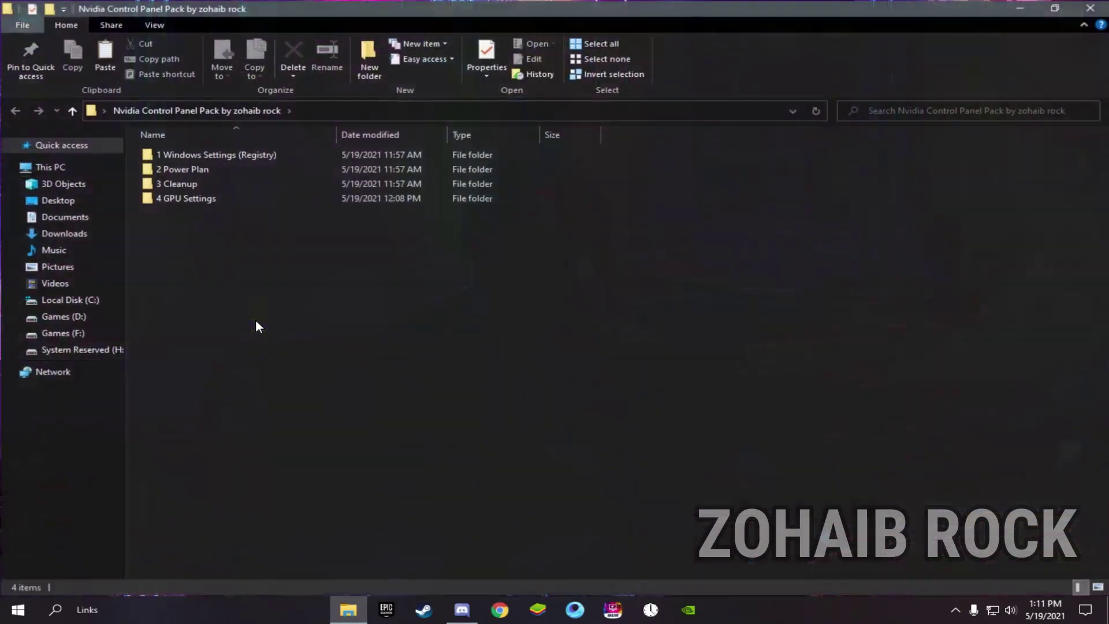
double_click(176, 189)
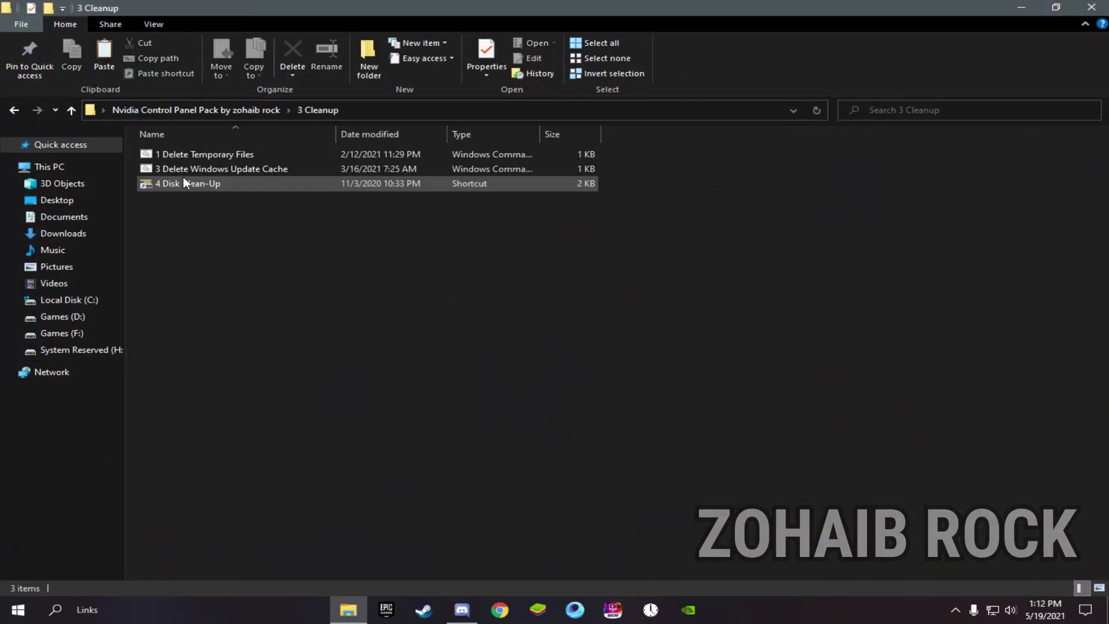
double_click(191, 158)
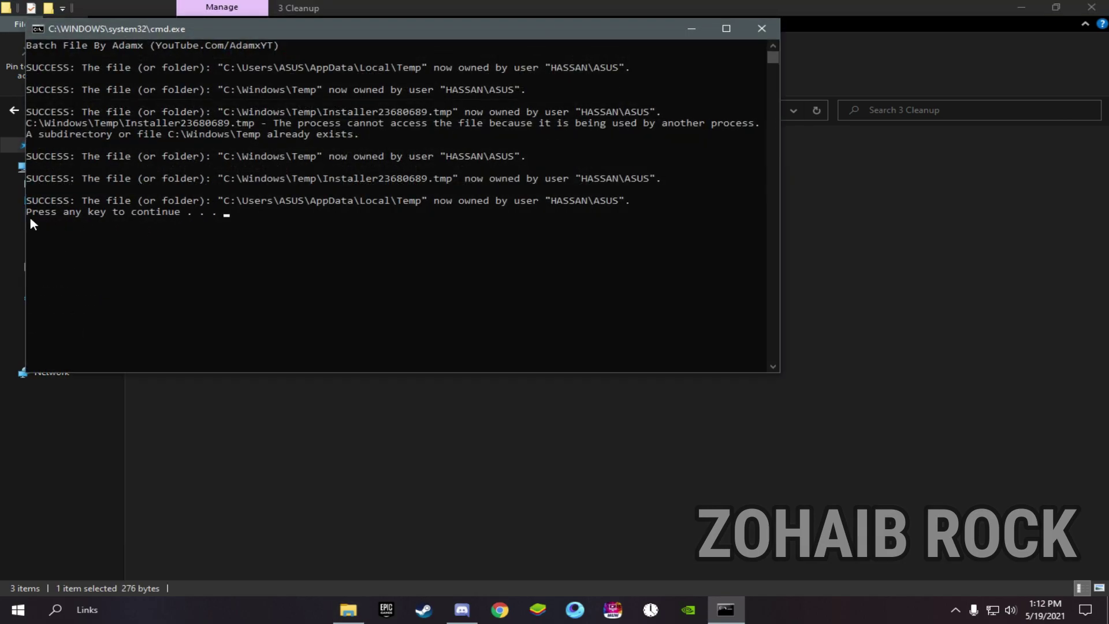
key("Return")
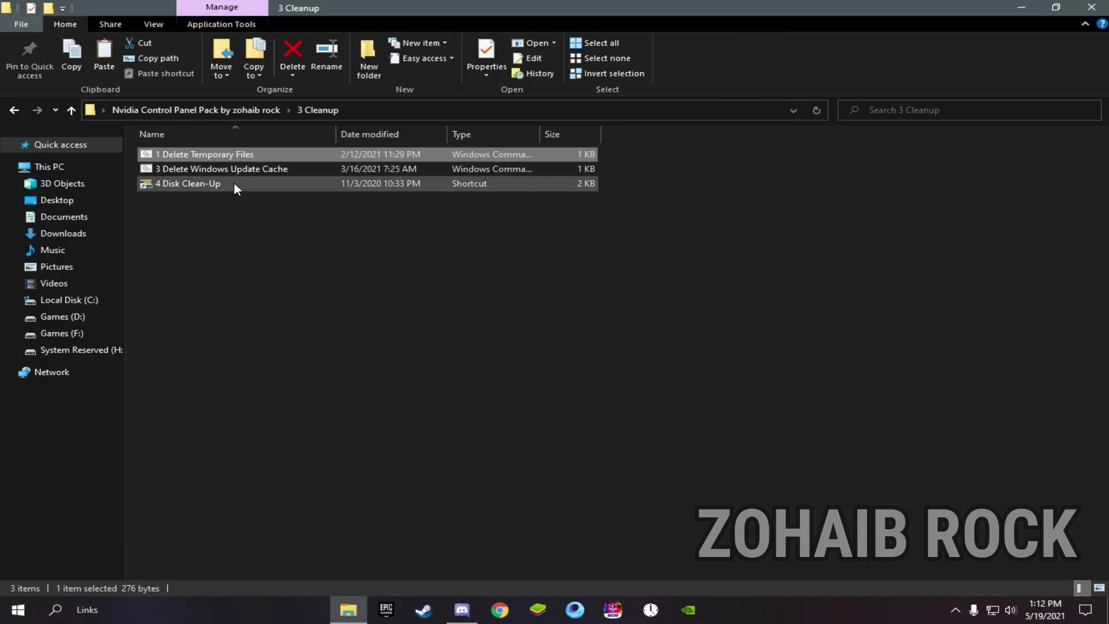
double_click(244, 168)
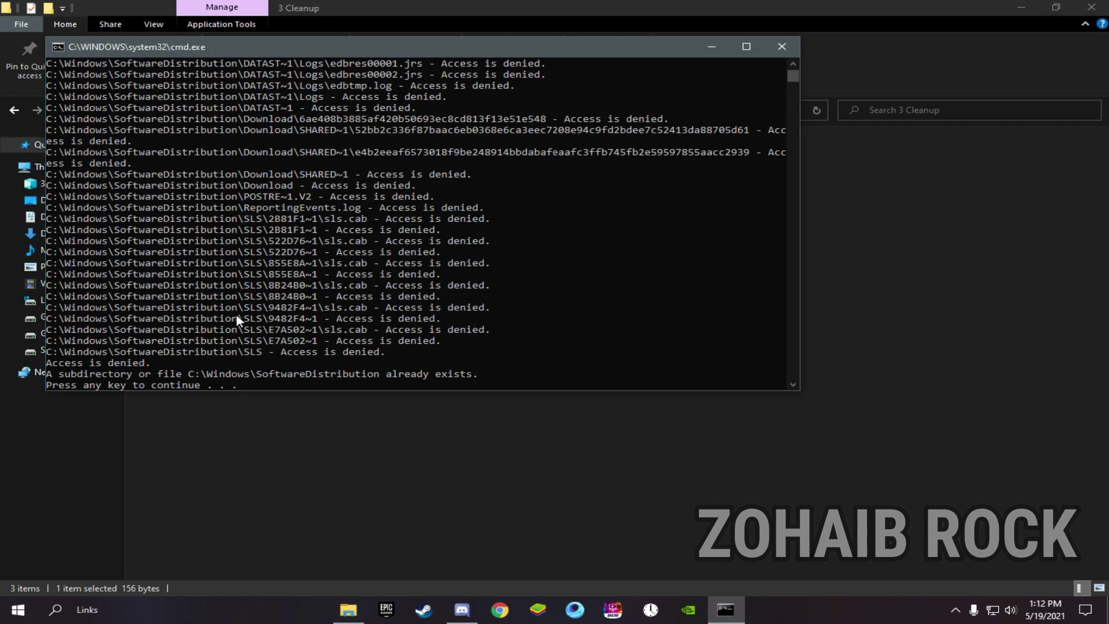
key("Return")
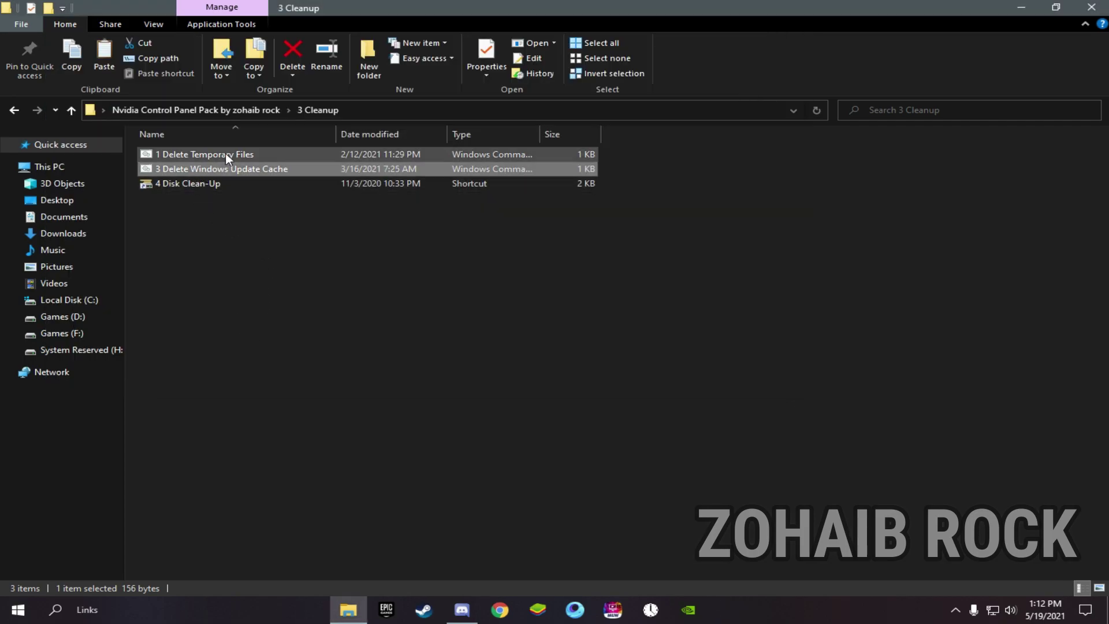
Run the 4 Disk Clean-Up shortcut on drive C: and permanently delete all the checked file categories
double_click(226, 184)
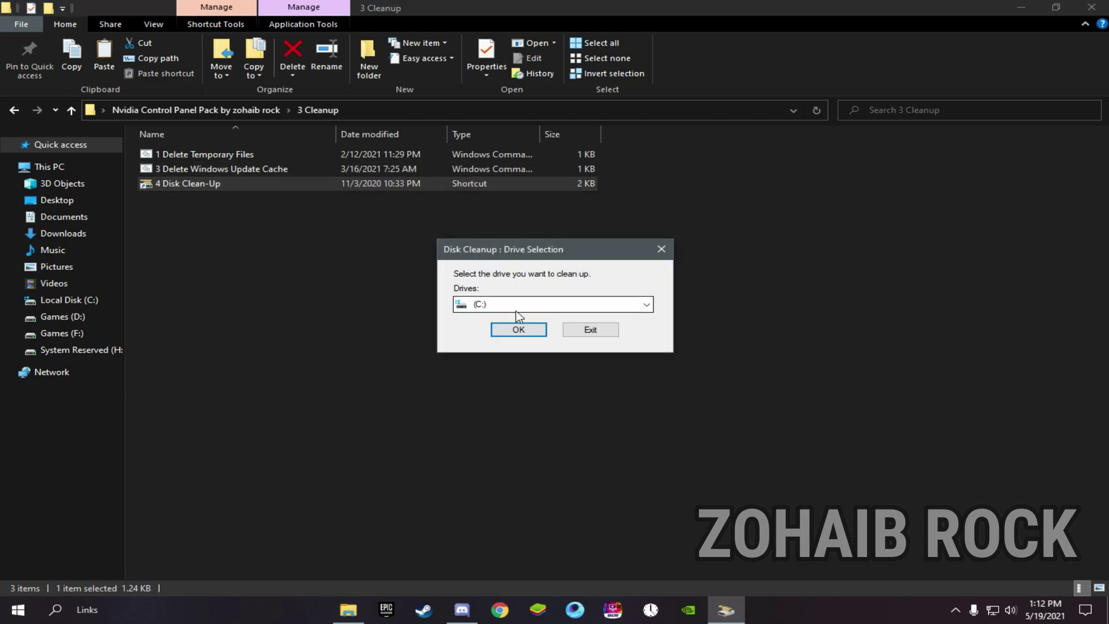
left_click(518, 330)
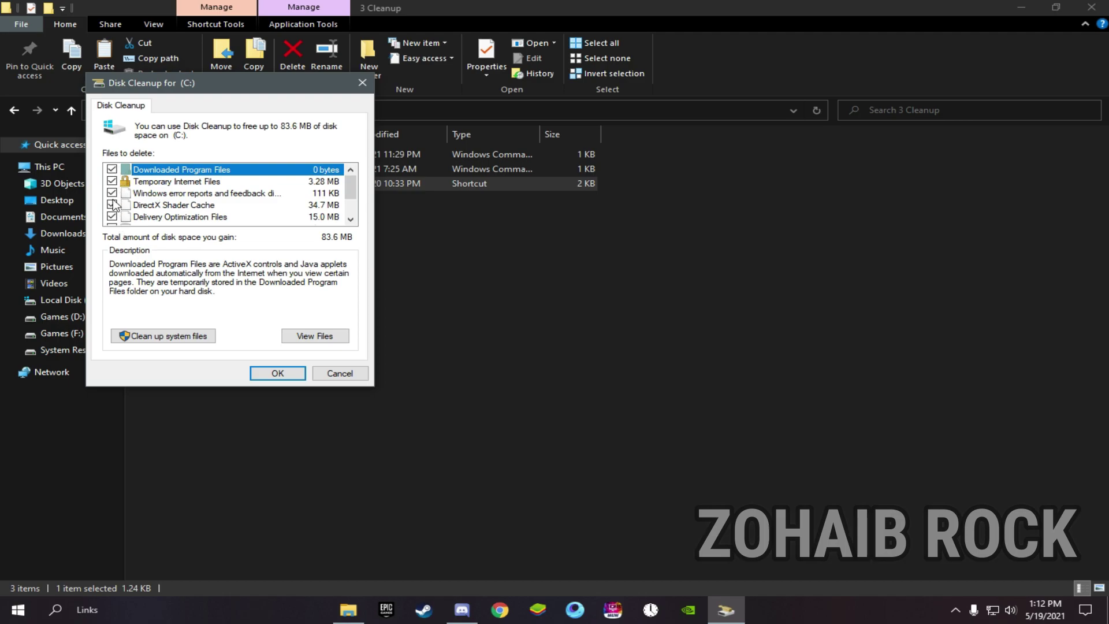
left_click_drag(350, 188, 333, 220)
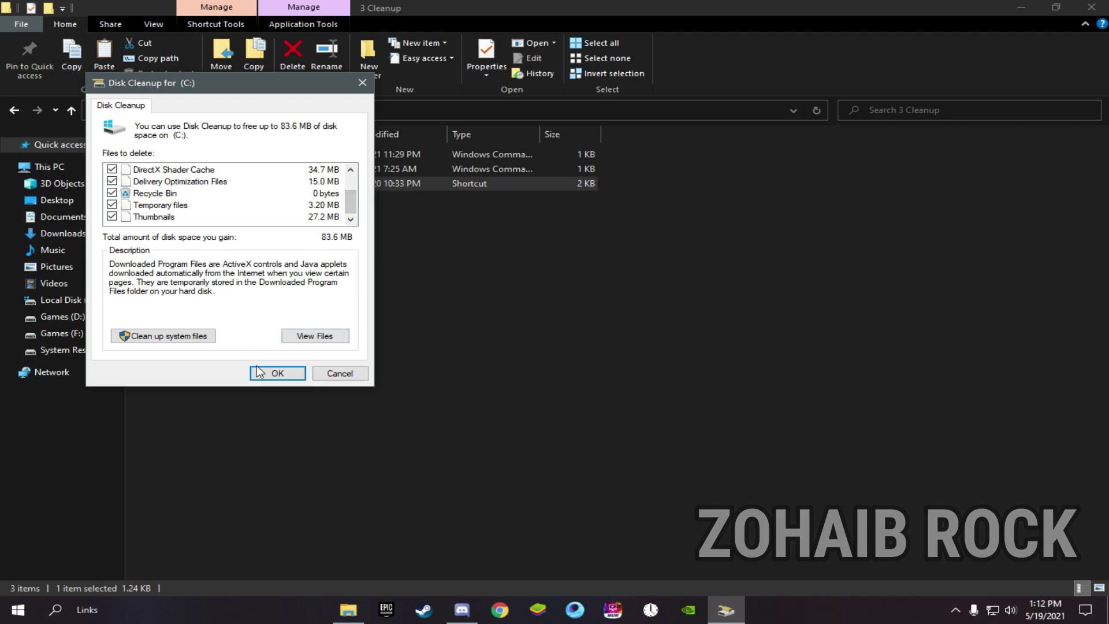
left_click(276, 373)
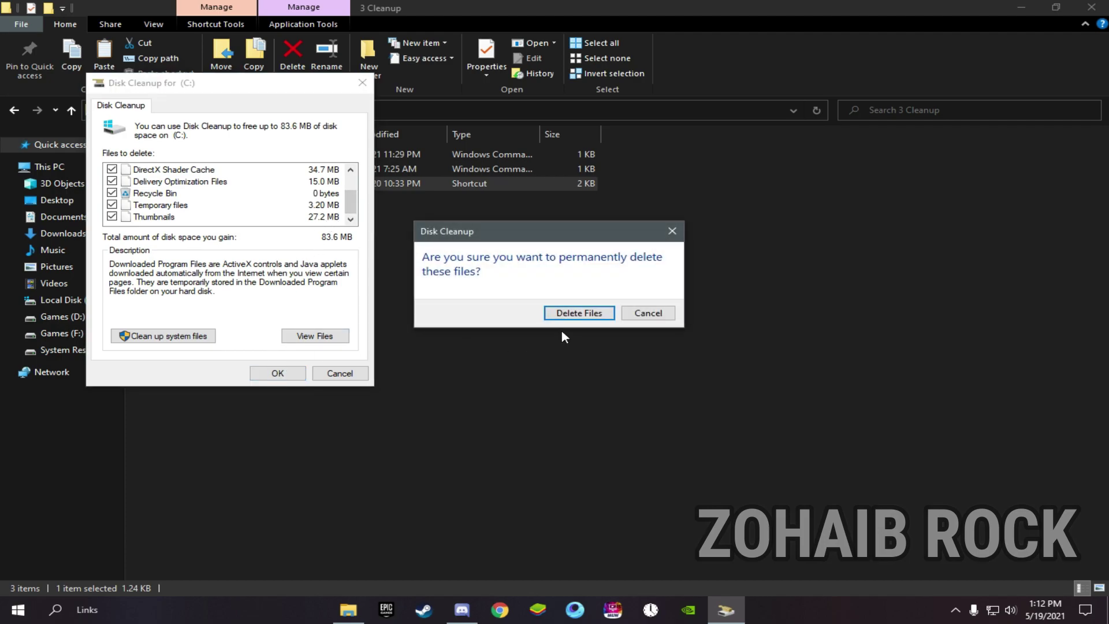
left_click(579, 313)
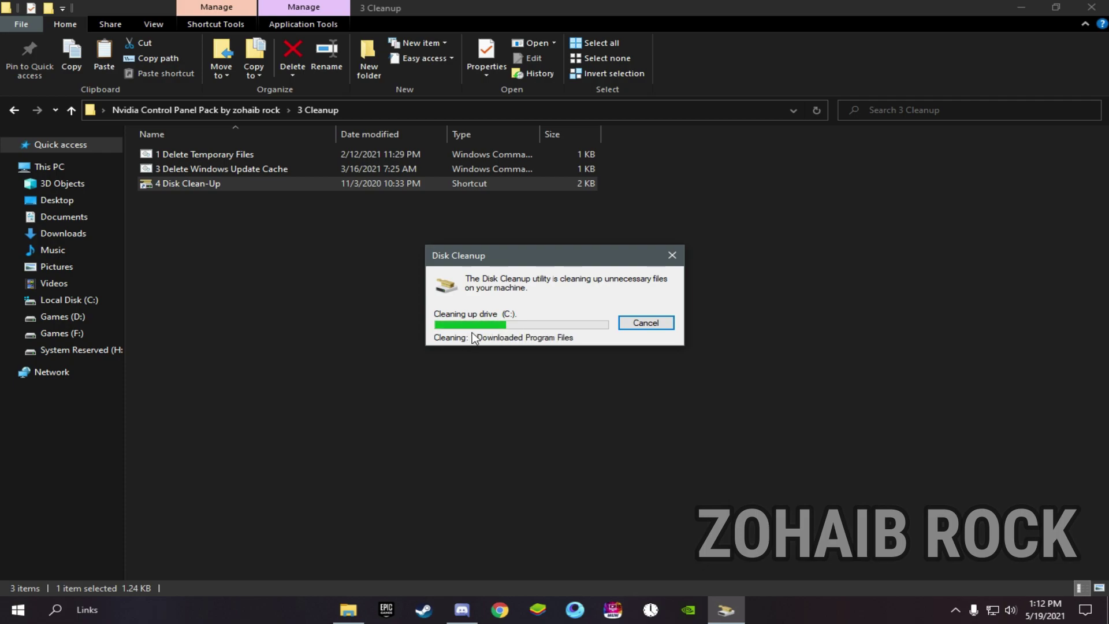
View the contents of the pack's Nvidia Settings folder inside 4 GPU Settings, and close the folder window
left_click(15, 110)
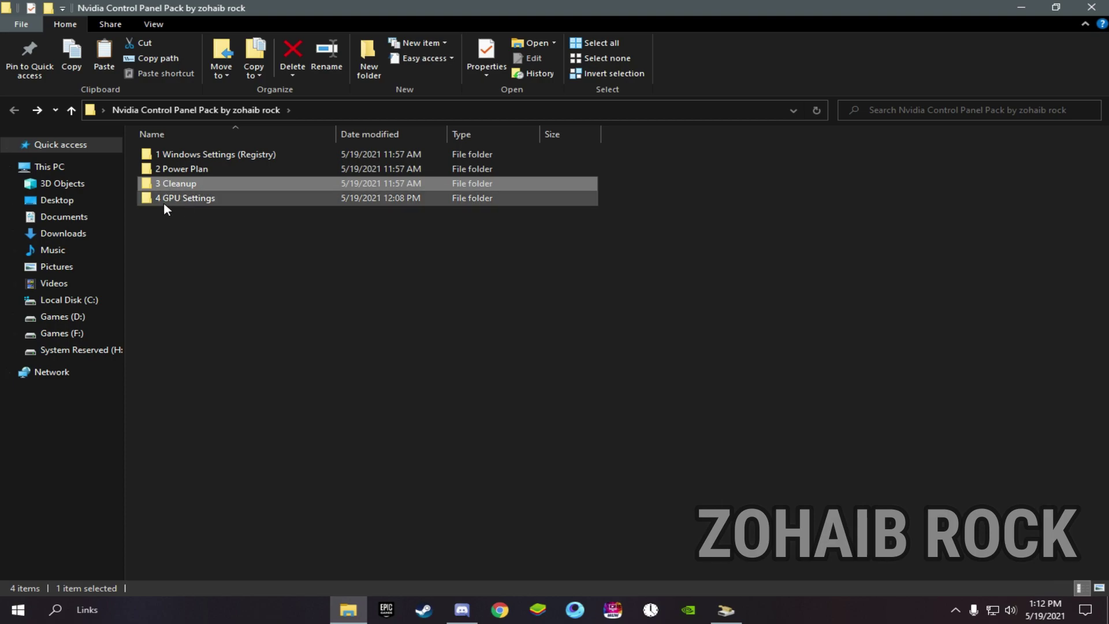
double_click(181, 199)
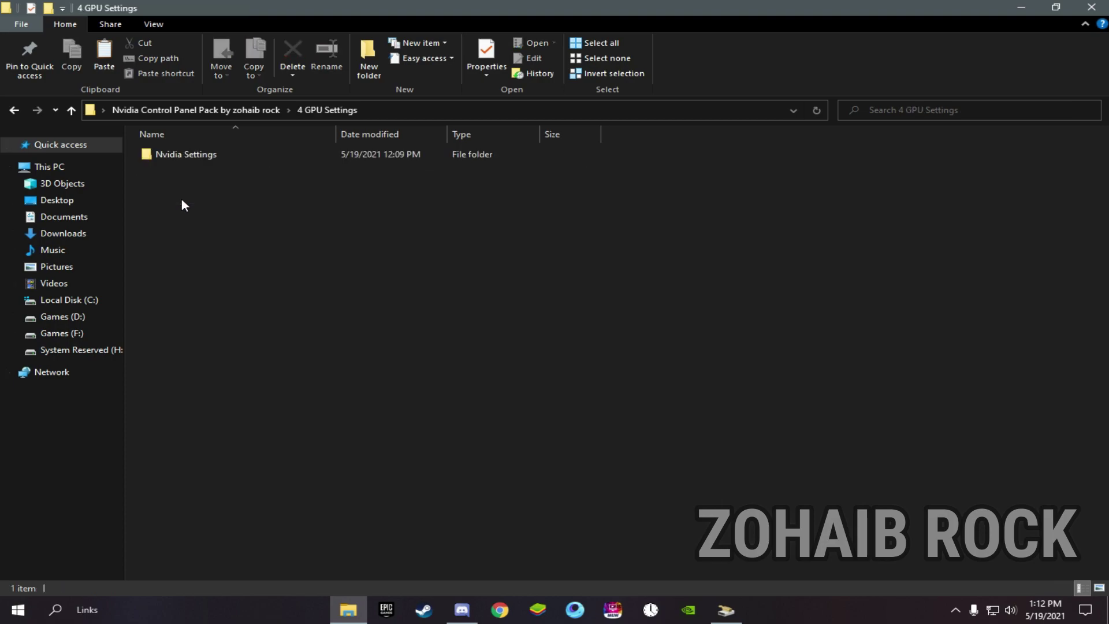
double_click(189, 158)
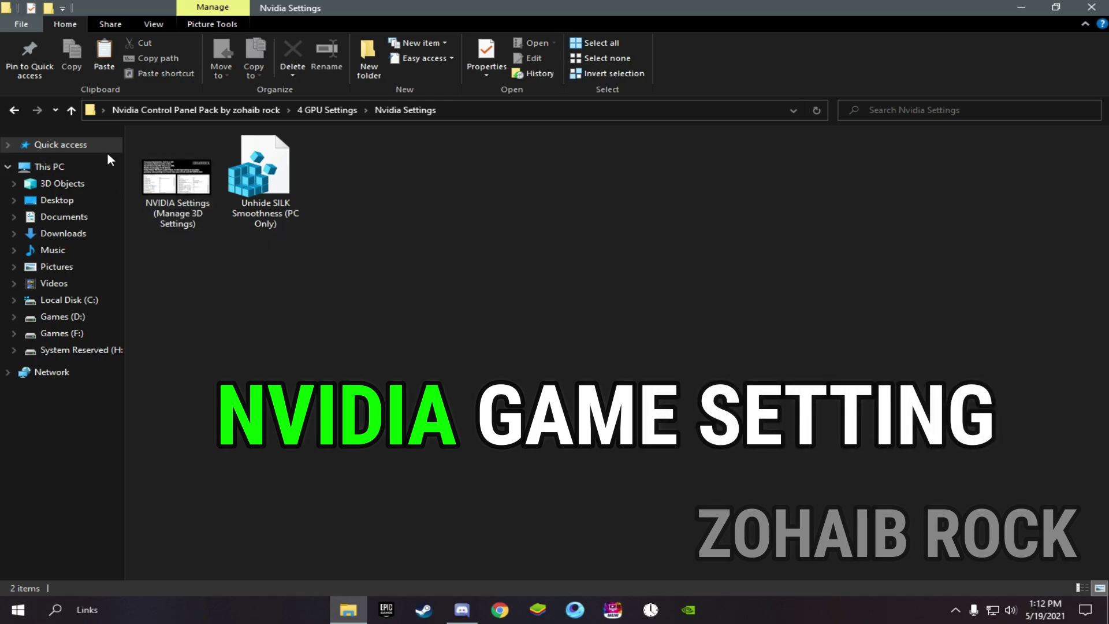
left_click(1090, 7)
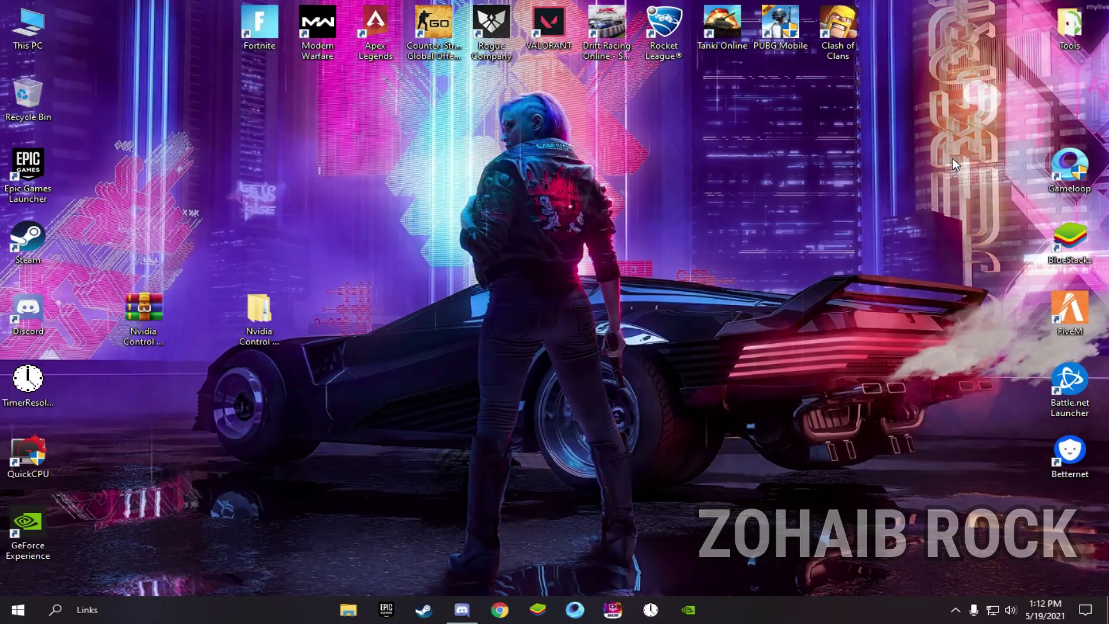
Open the NVIDIA Control Panel from the desktop and go to its Manage 3D settings page
right_click(420, 258)
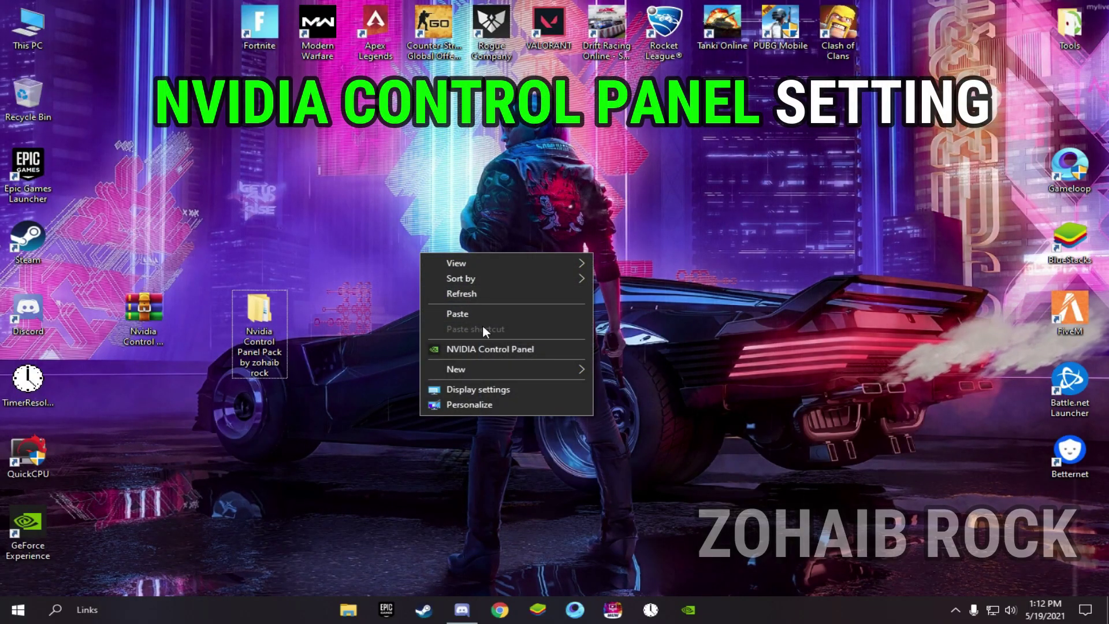
left_click(451, 349)
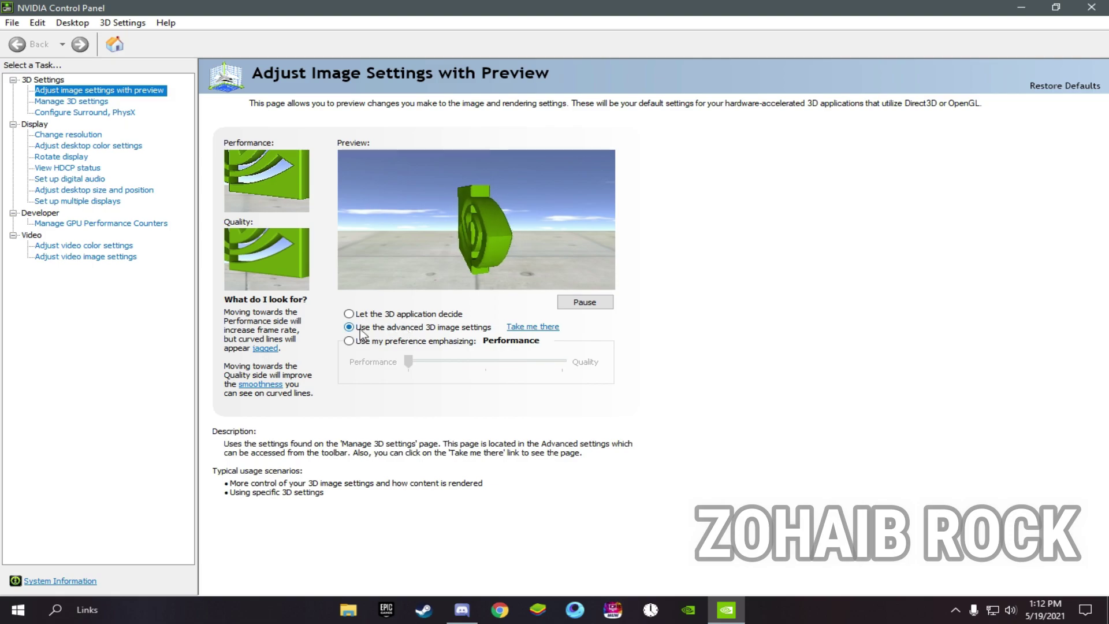
left_click(86, 104)
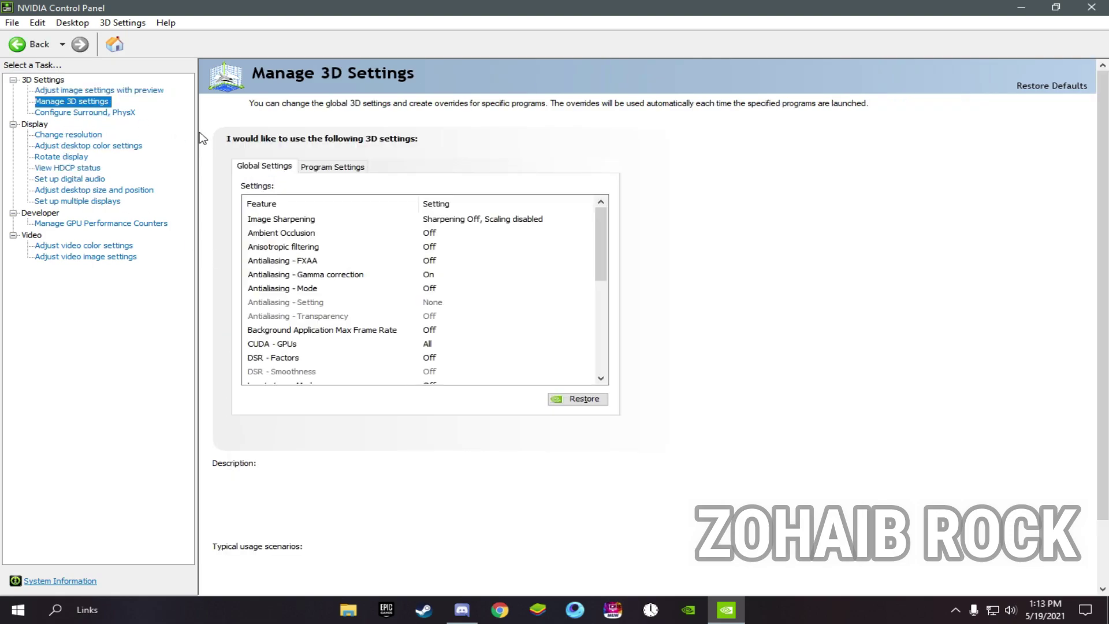
Set the global power management mode to Prefer maximum performance and the texture filtering quality to Performance
left_click_drag(602, 218, 617, 295)
left_click(491, 290)
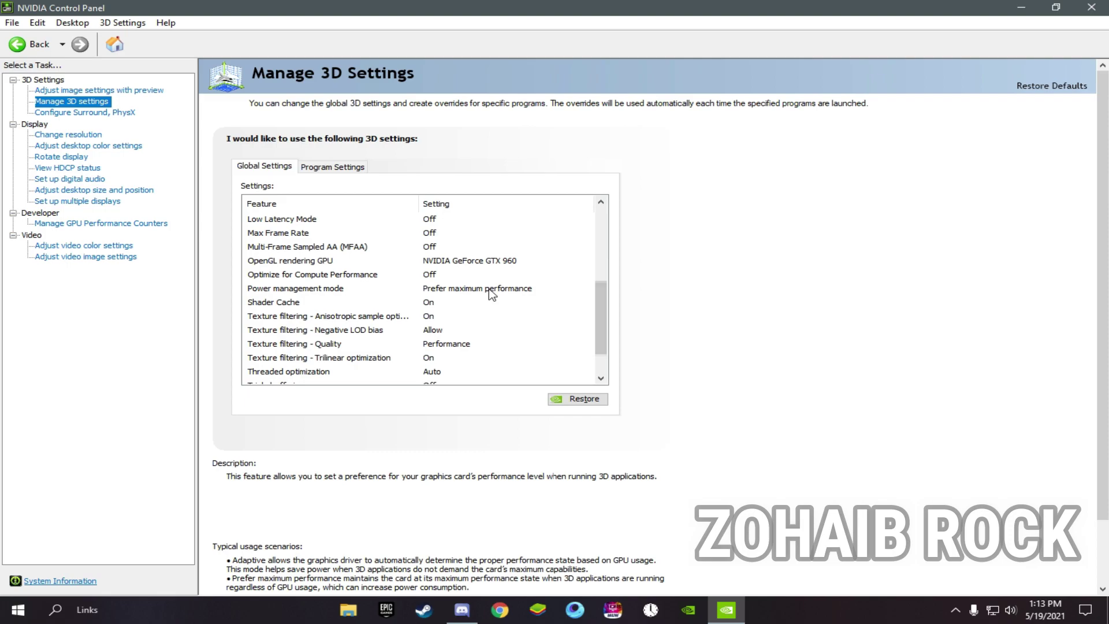
left_click(479, 293)
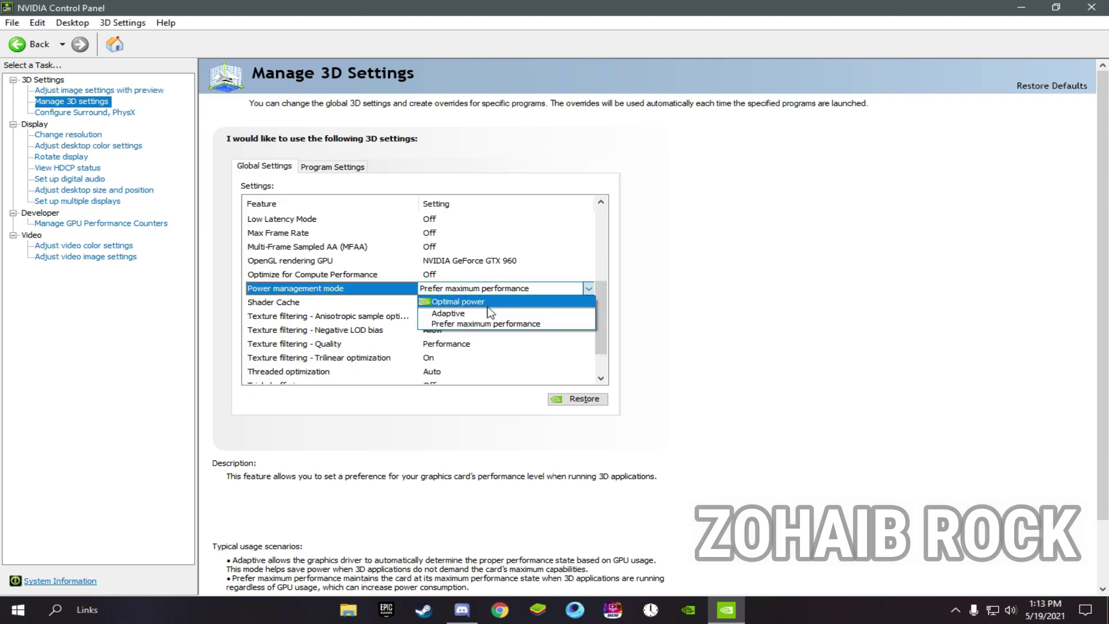
left_click(479, 323)
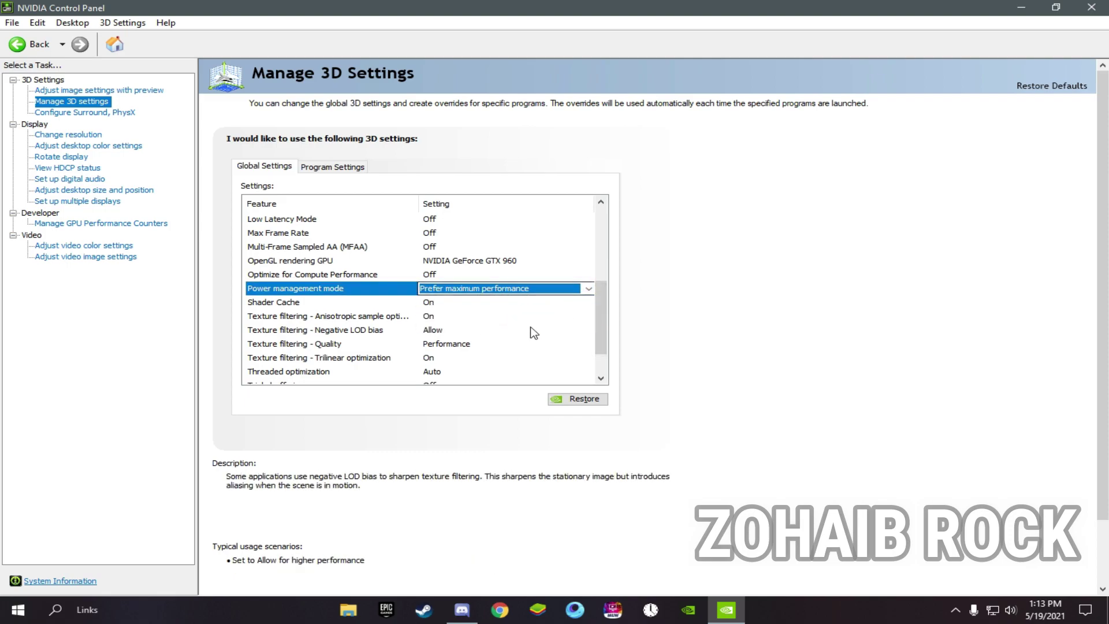
left_click(449, 346)
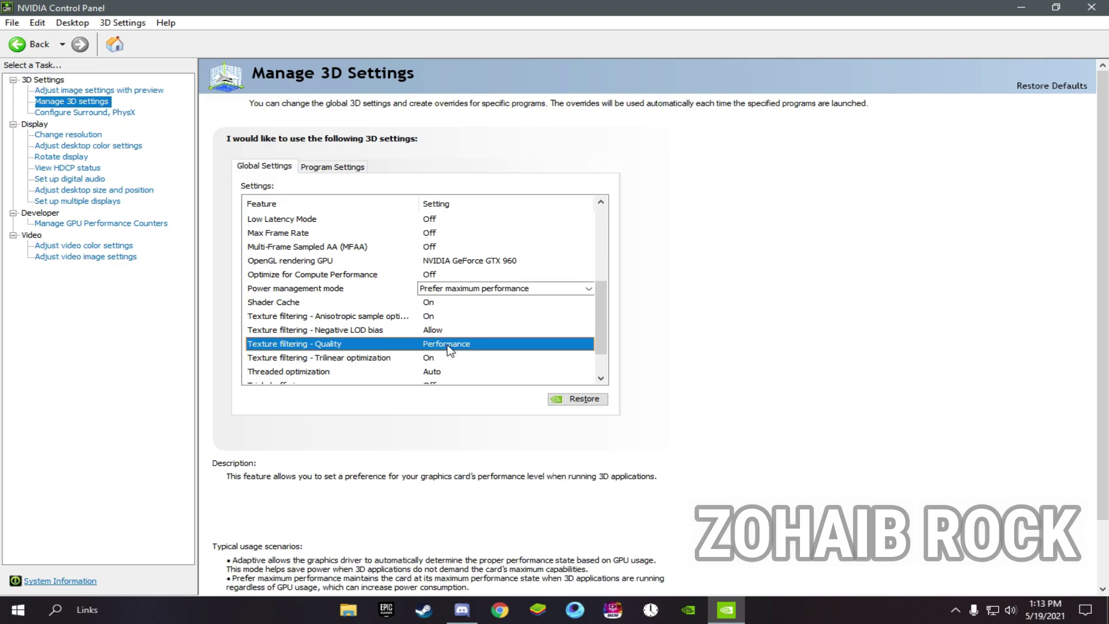
left_click(462, 347)
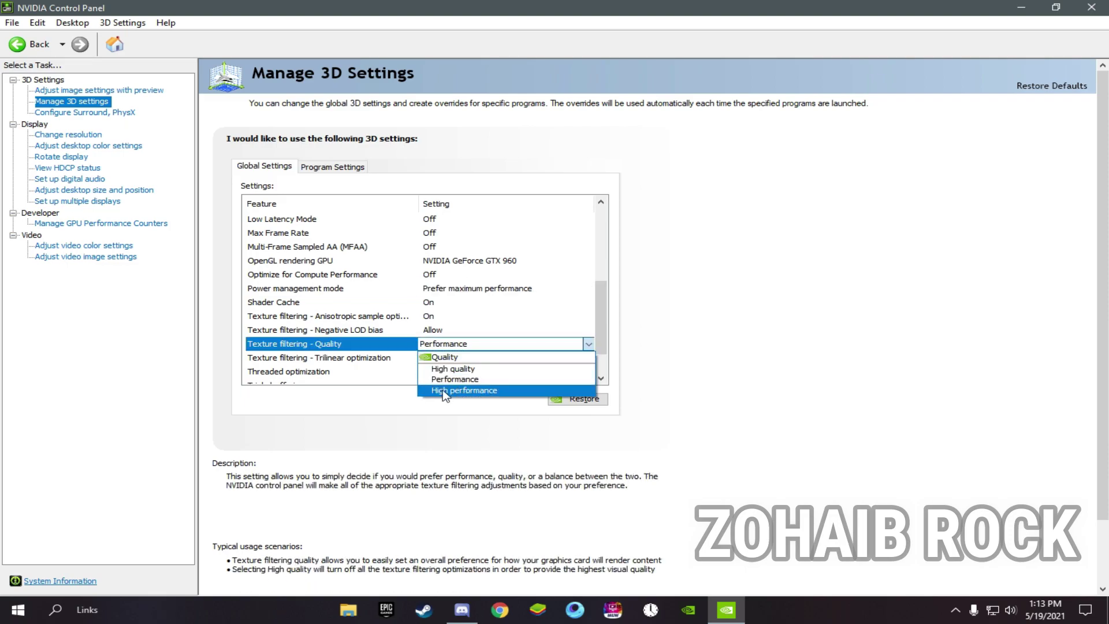
left_click(458, 379)
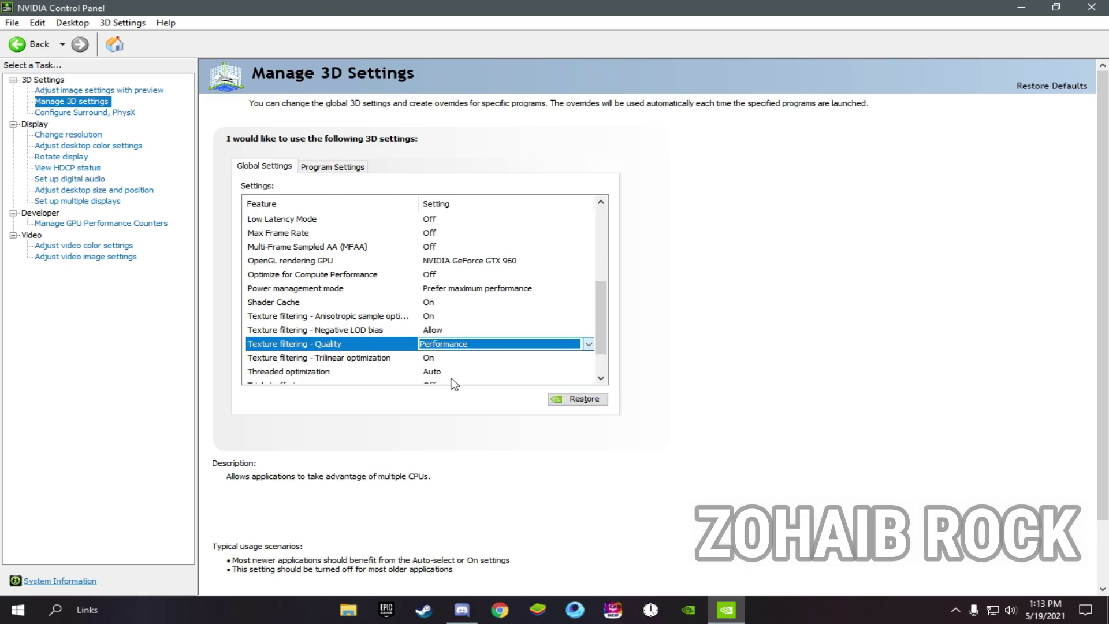
Set the global vertical sync to Off and the Virtual Reality pre-rendered frames to 1
scroll(607, 354, "down", 3)
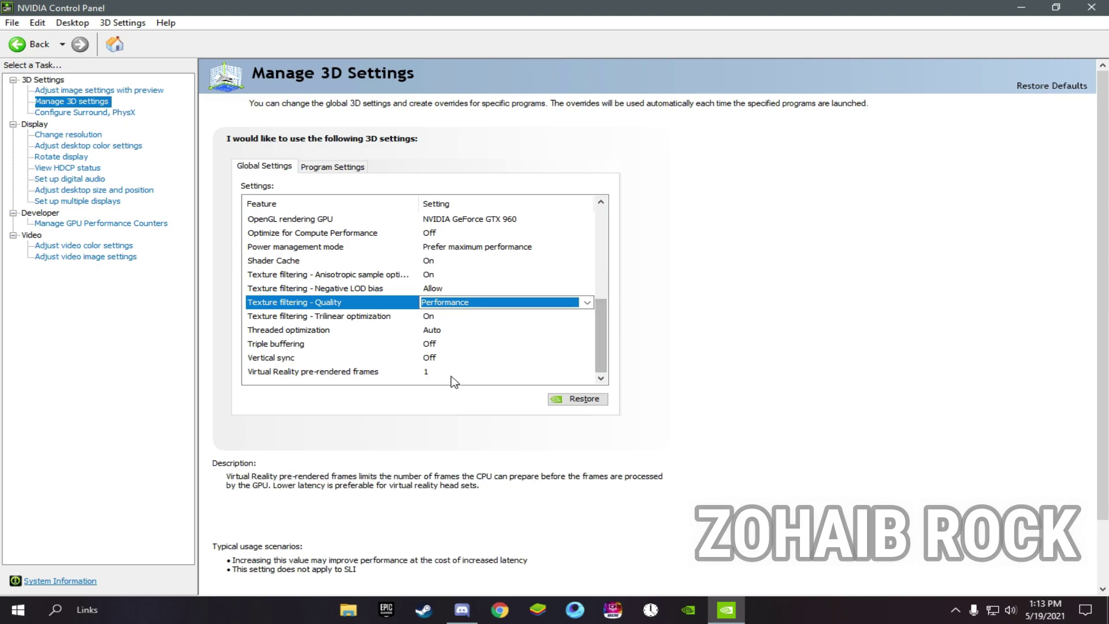
left_click(434, 359)
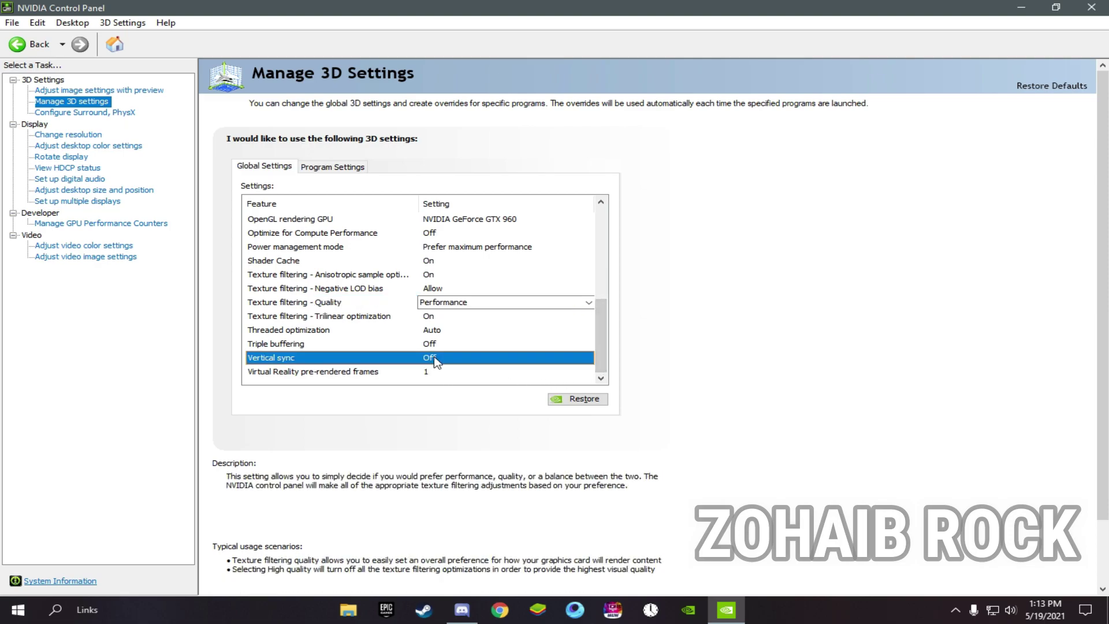
left_click(450, 363)
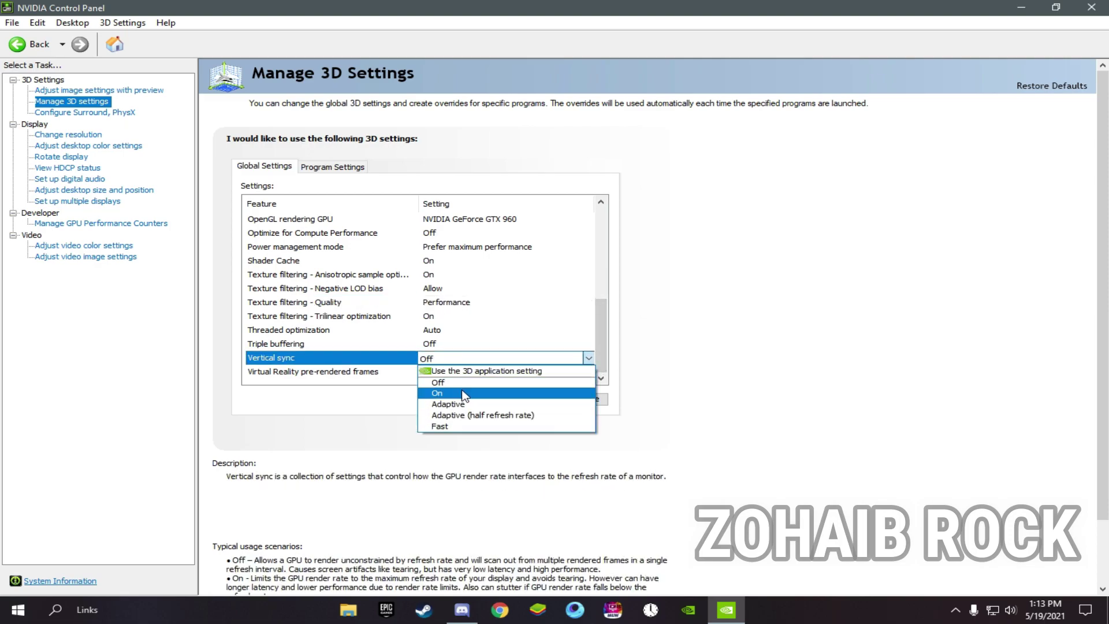
left_click(447, 383)
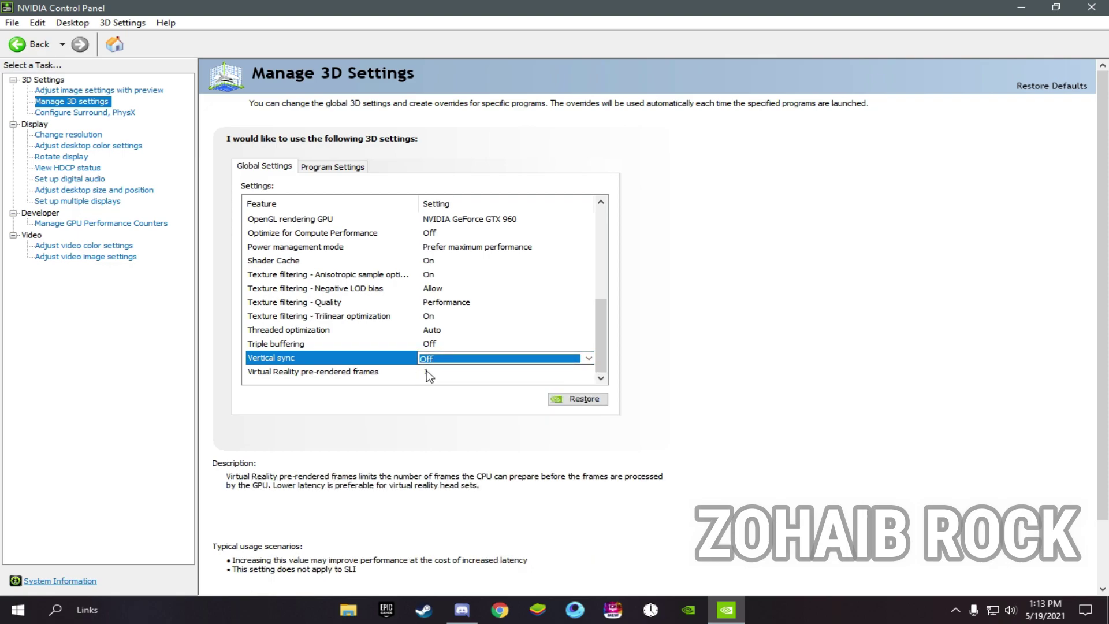
left_click(427, 376)
left_click(433, 376)
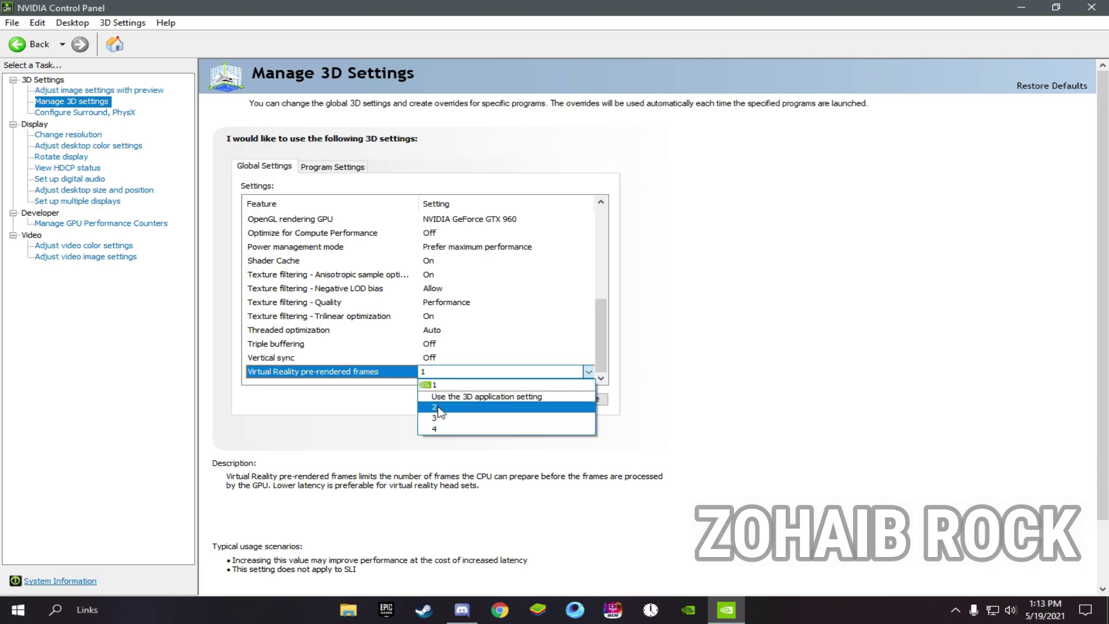
left_click(437, 388)
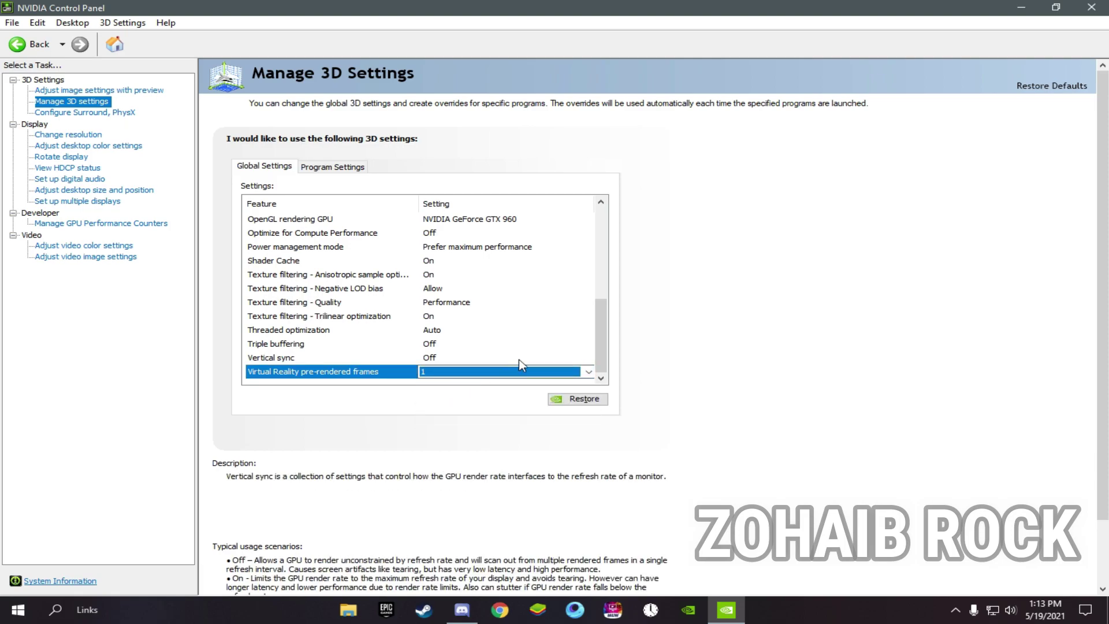
Set the OpenGL rendering GPU to NVIDIA GeForce GTX 960, review the remaining global settings, and close the NVIDIA Control Panel
scroll(597, 338, "up", 4)
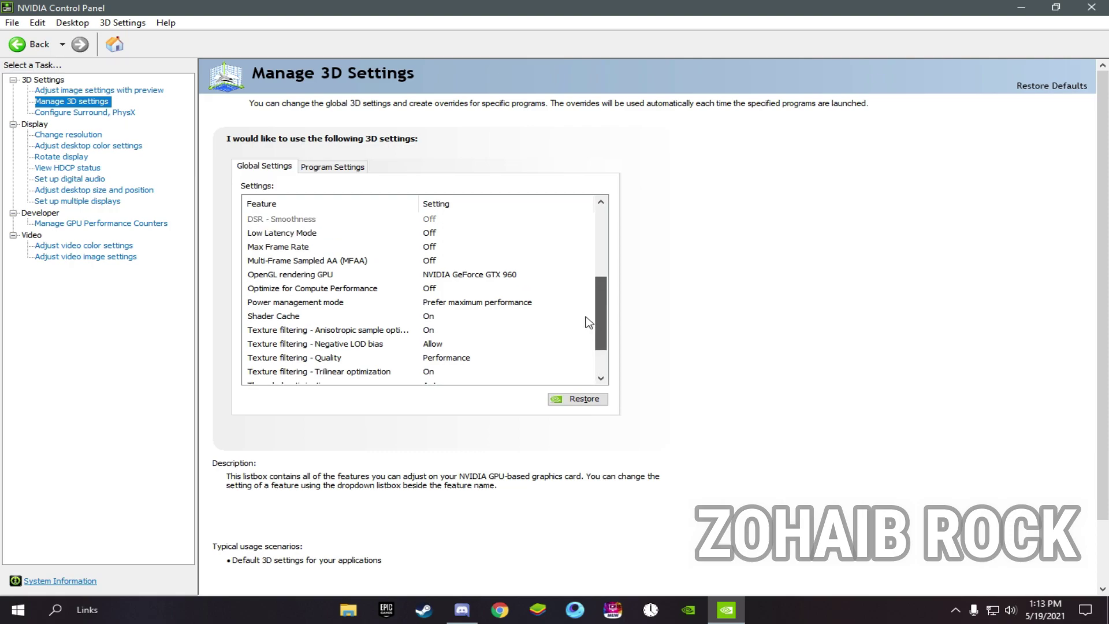
scroll(588, 319, "up", 1)
scroll(588, 315, "up", 4)
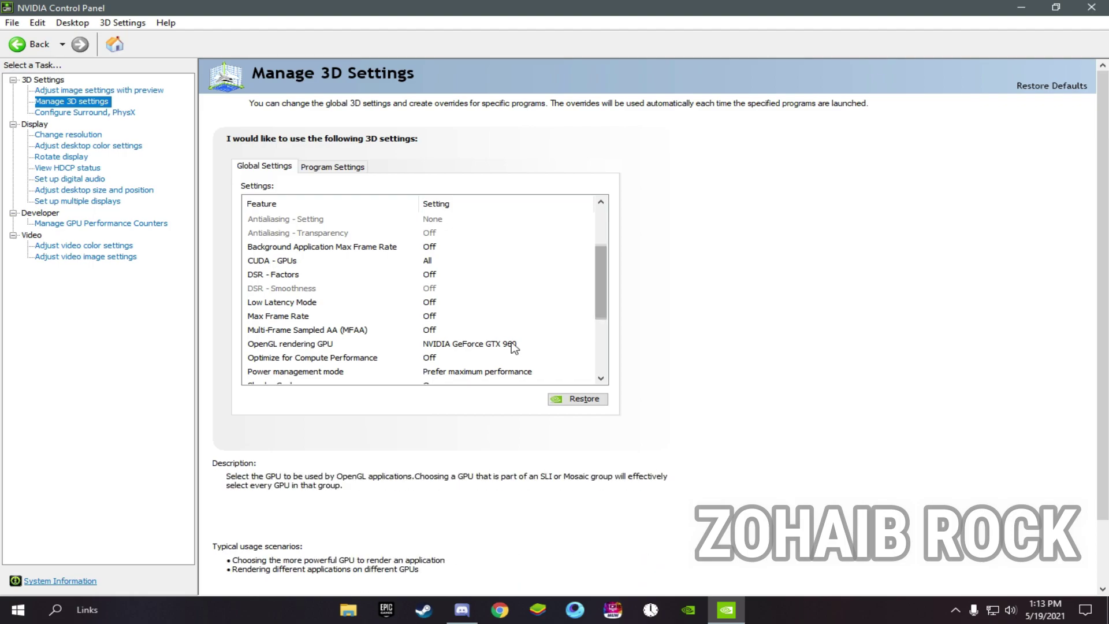
left_click(478, 350)
left_click(484, 346)
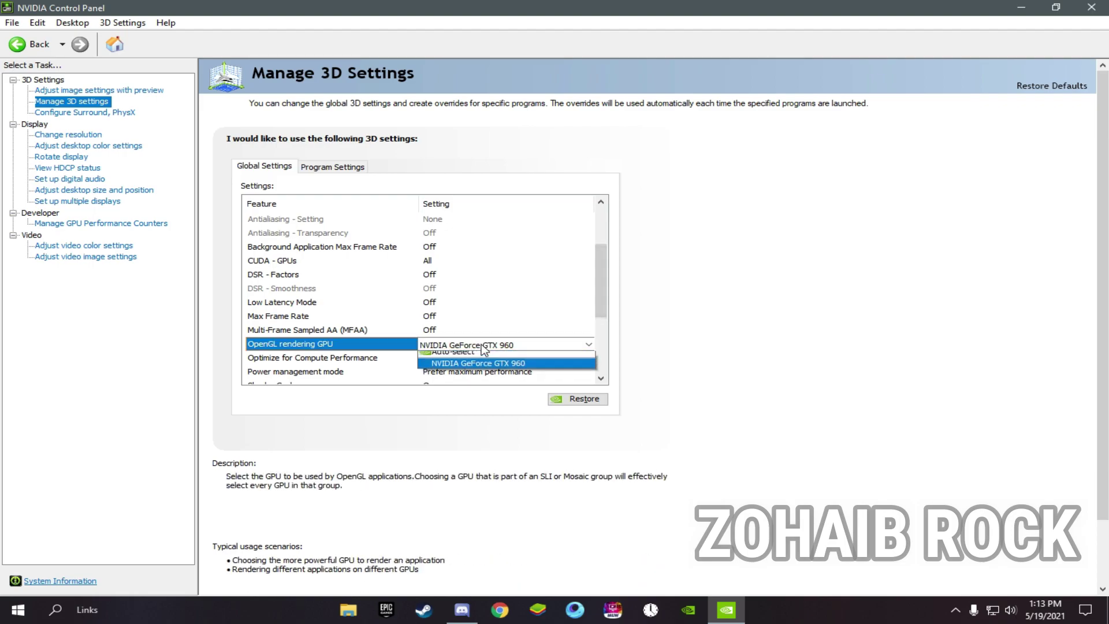
left_click(457, 370)
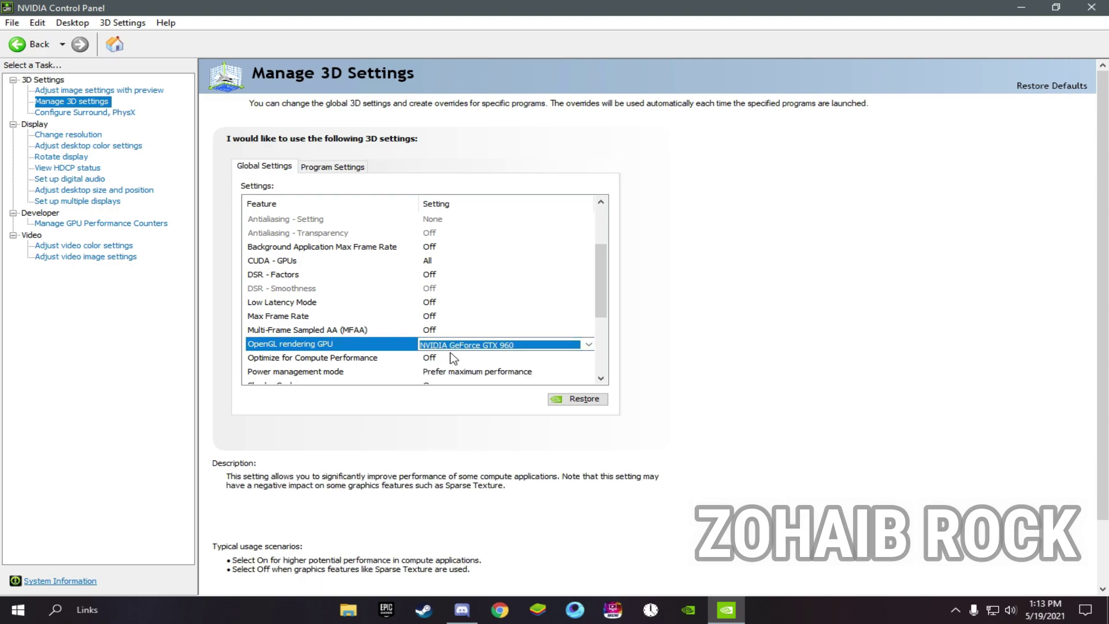
left_click_drag(597, 294, 605, 247)
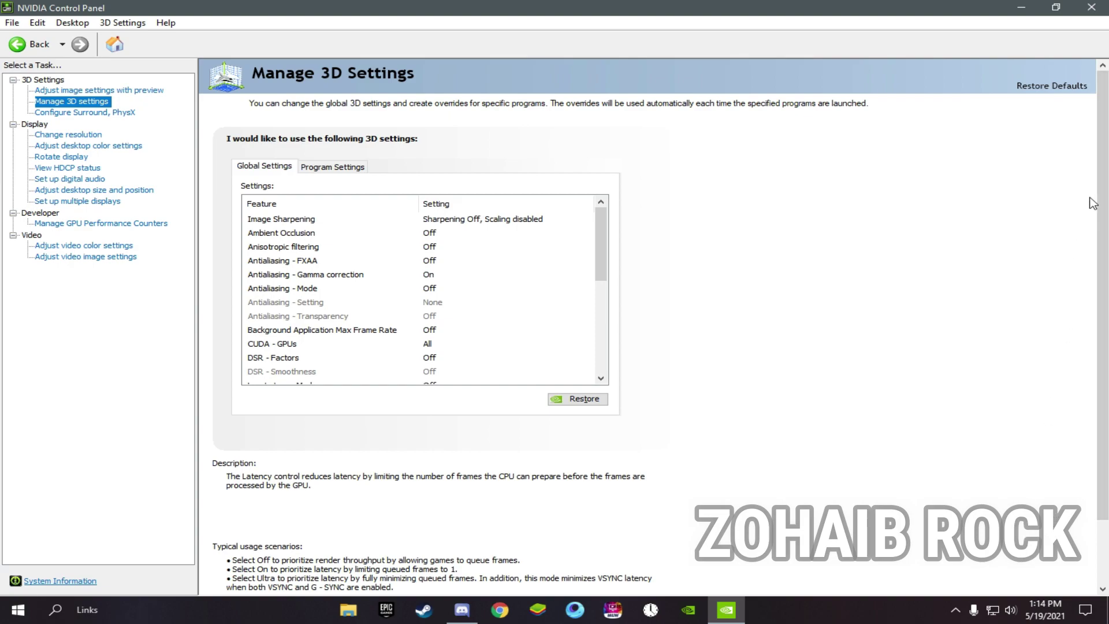
left_click(1091, 7)
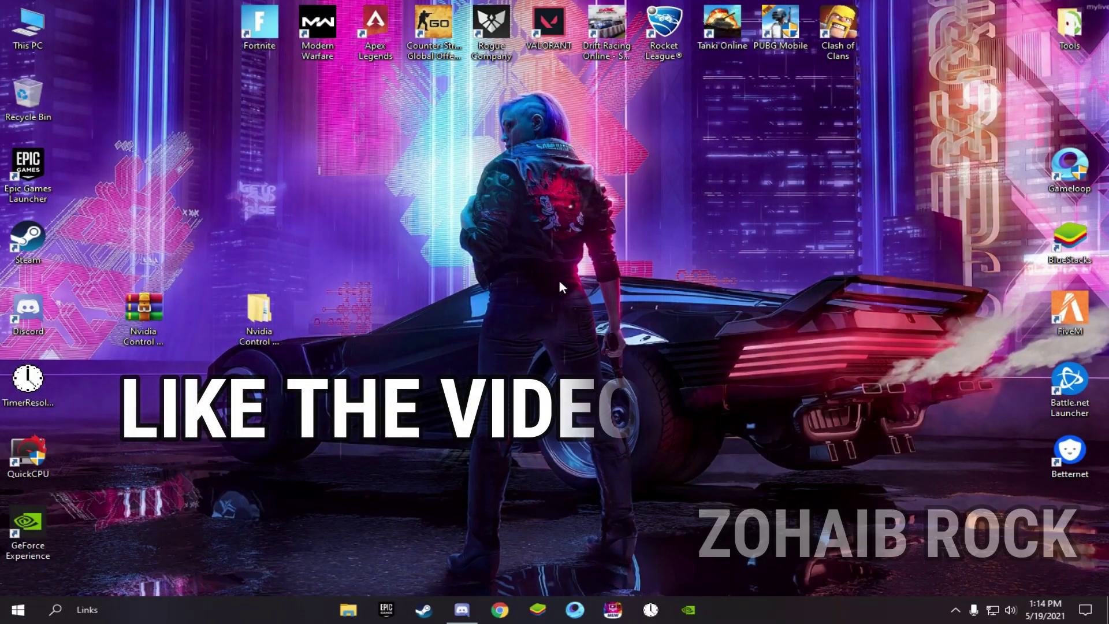